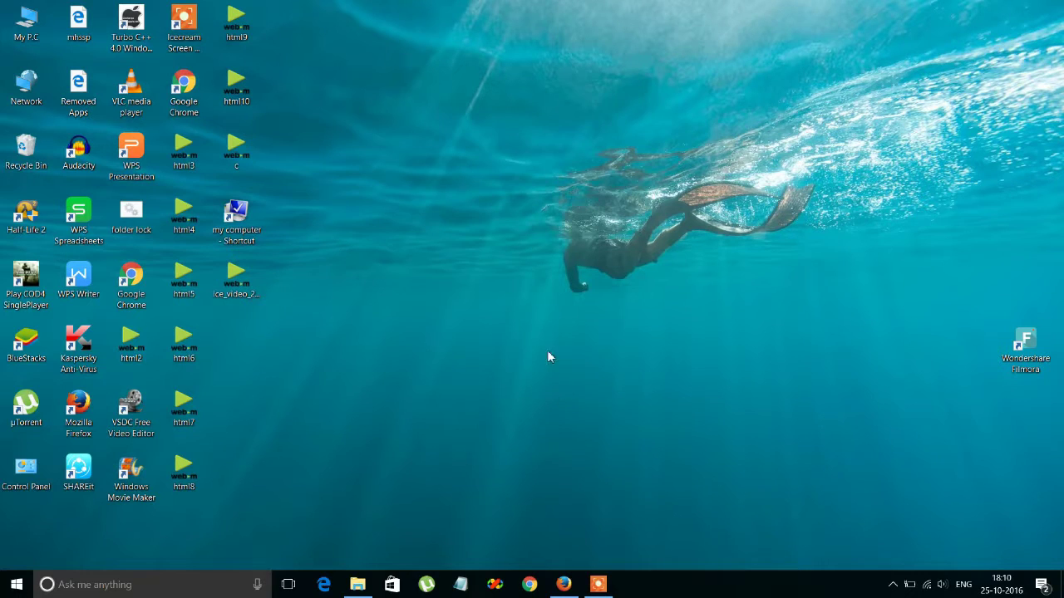
# Refresh the desktop and launch the existing my computer prank shortcut
pyautogui.rightClick(547, 305)
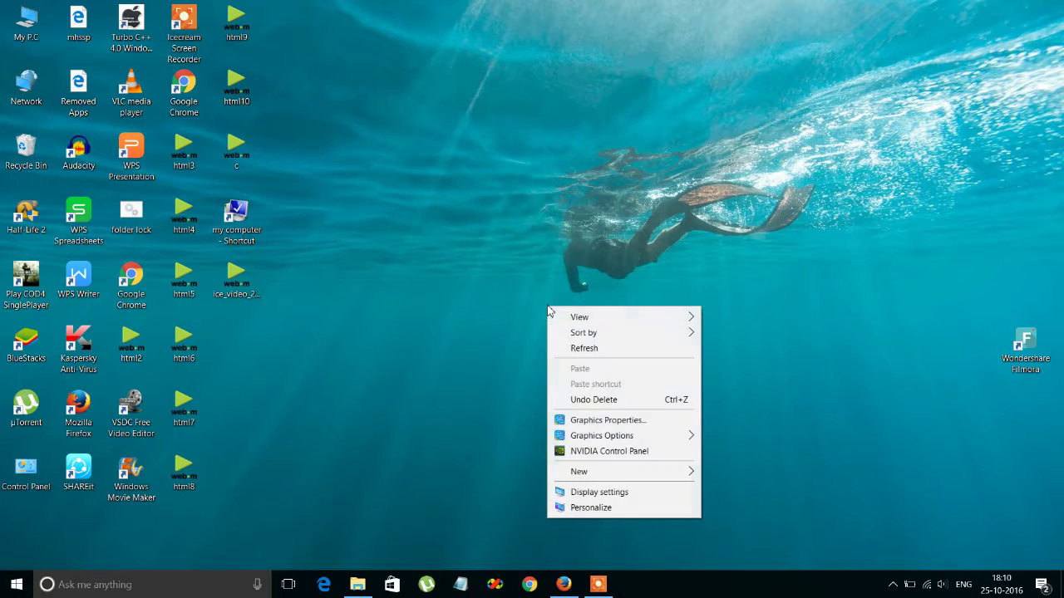
pyautogui.click(584, 349)
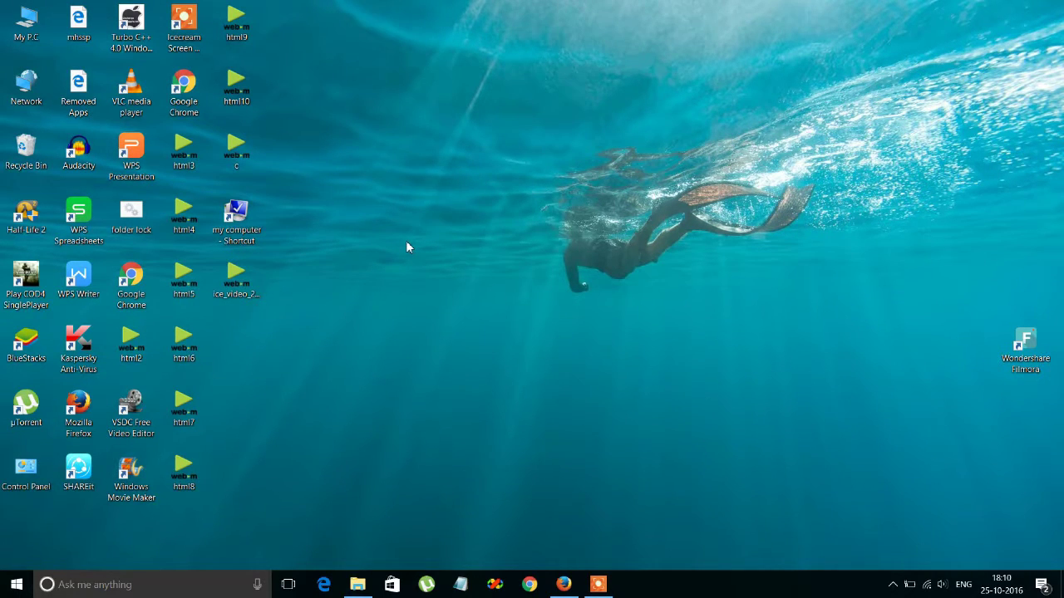
pyautogui.doubleClick(248, 233)
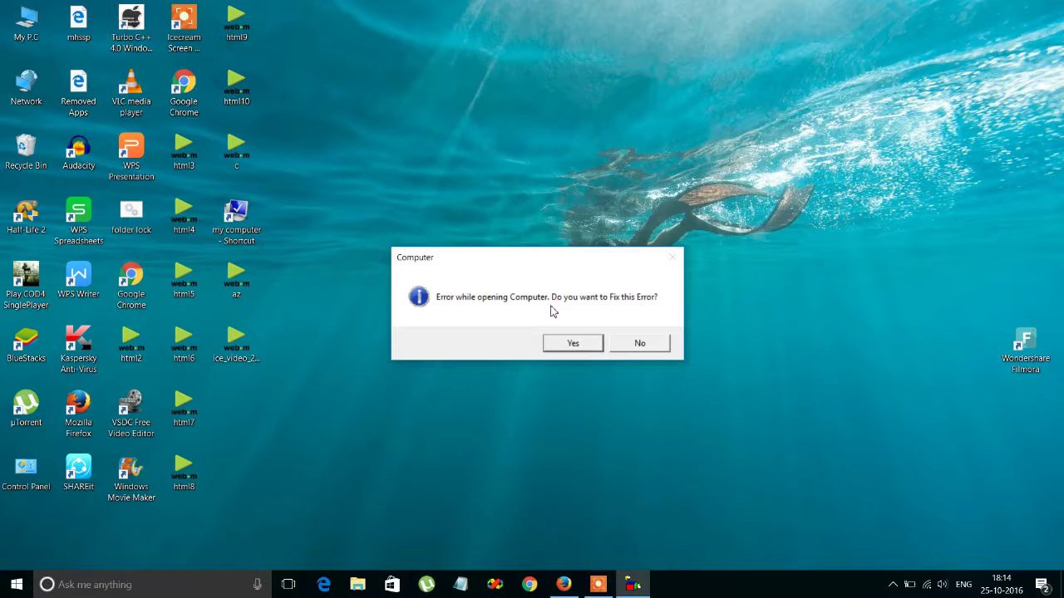
# Click through every prank popup, from the fake Computer error to the final reveal
pyautogui.click(565, 349)
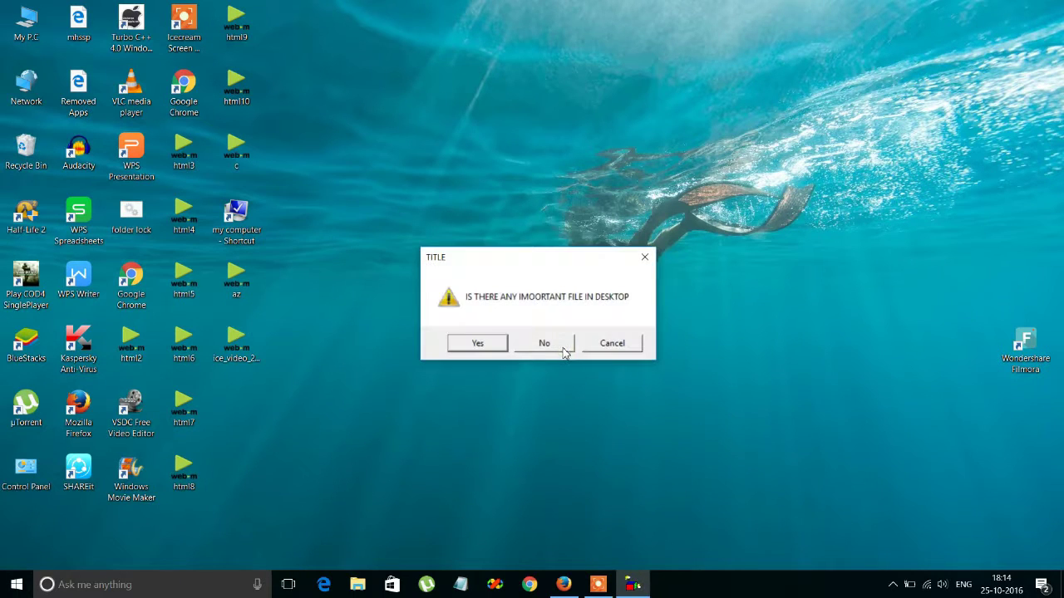
pyautogui.click(494, 343)
pyautogui.click(494, 344)
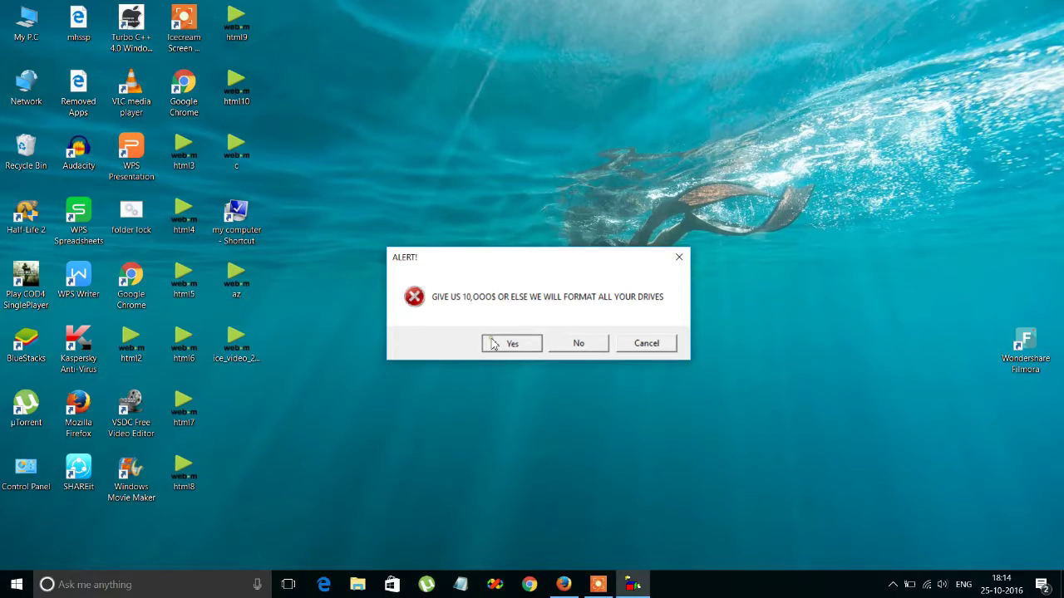
pyautogui.click(493, 343)
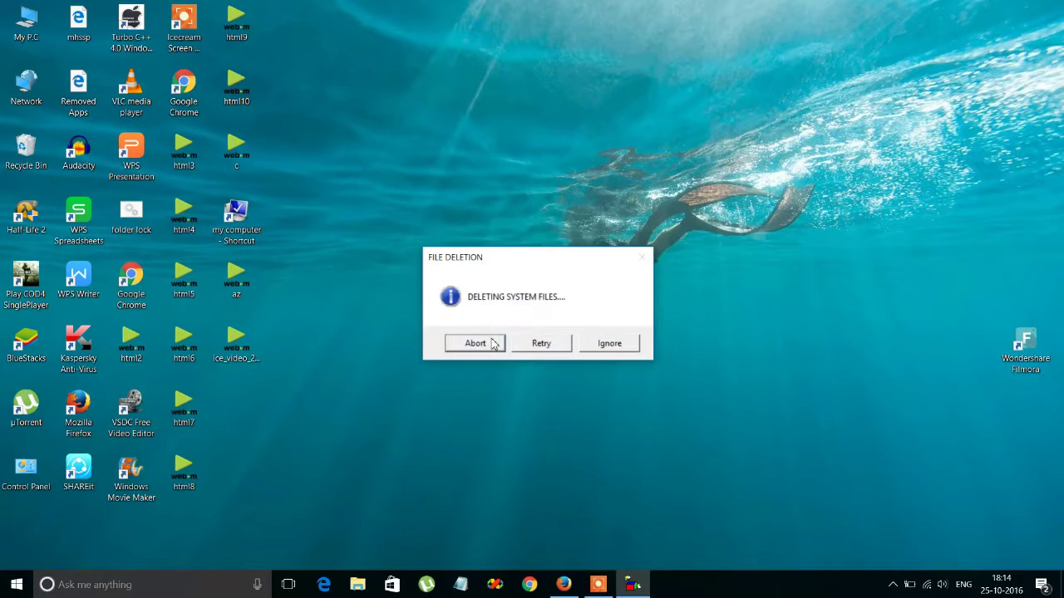
pyautogui.click(494, 343)
pyautogui.click(494, 343)
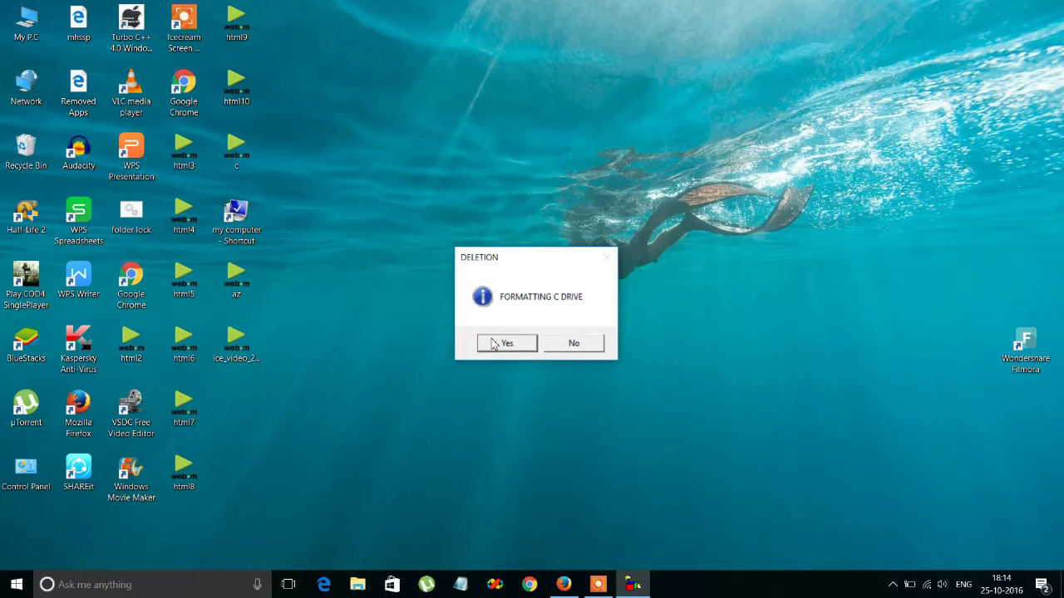
pyautogui.click(494, 344)
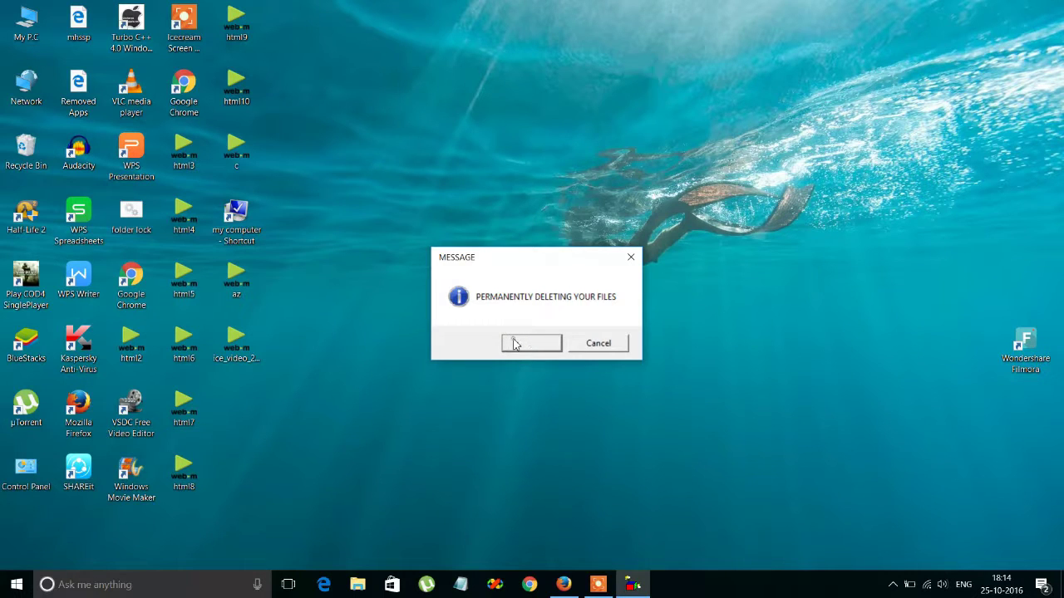
pyautogui.click(515, 344)
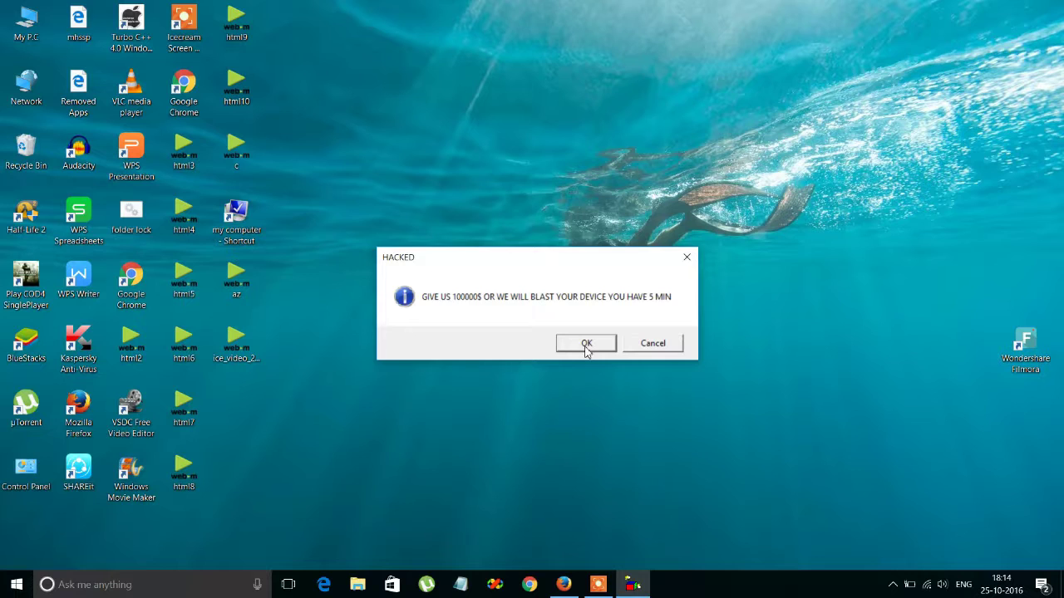
pyautogui.click(586, 347)
pyautogui.click(562, 347)
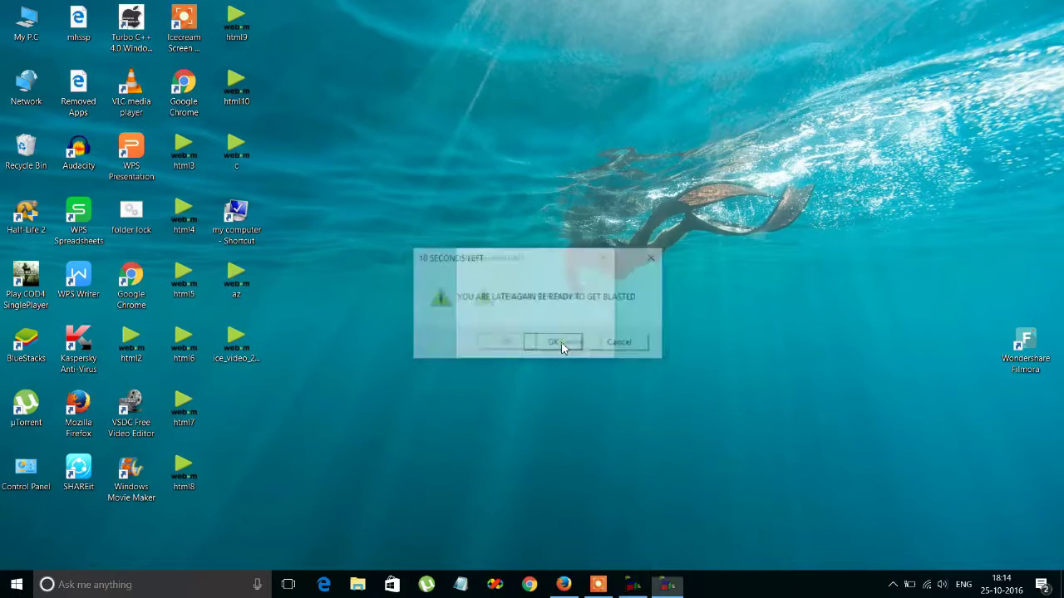
pyautogui.click(514, 344)
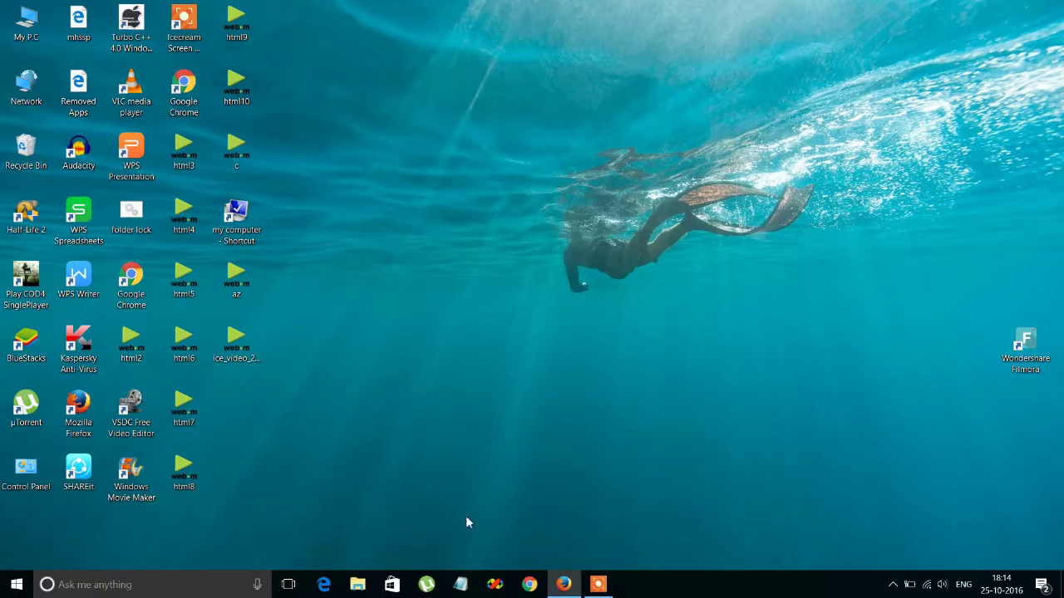
# In a new Notepad document, paste the X=MsgBox line 'Error while opening Computer. Do you want to Fix this Error?' and review it
pyautogui.click(461, 584)
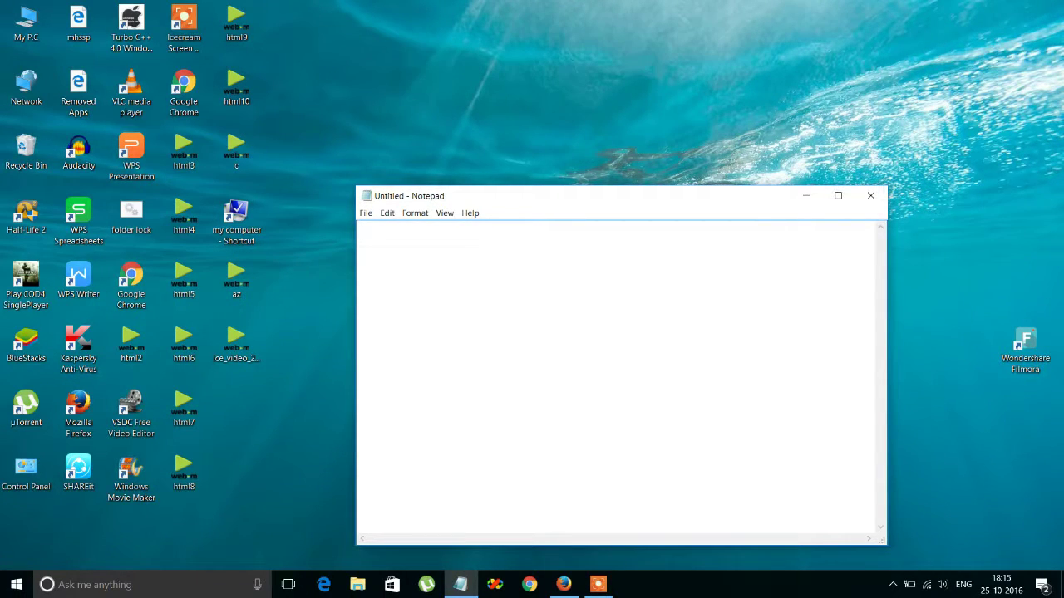
pyautogui.hotkey('ctrl', 'v')
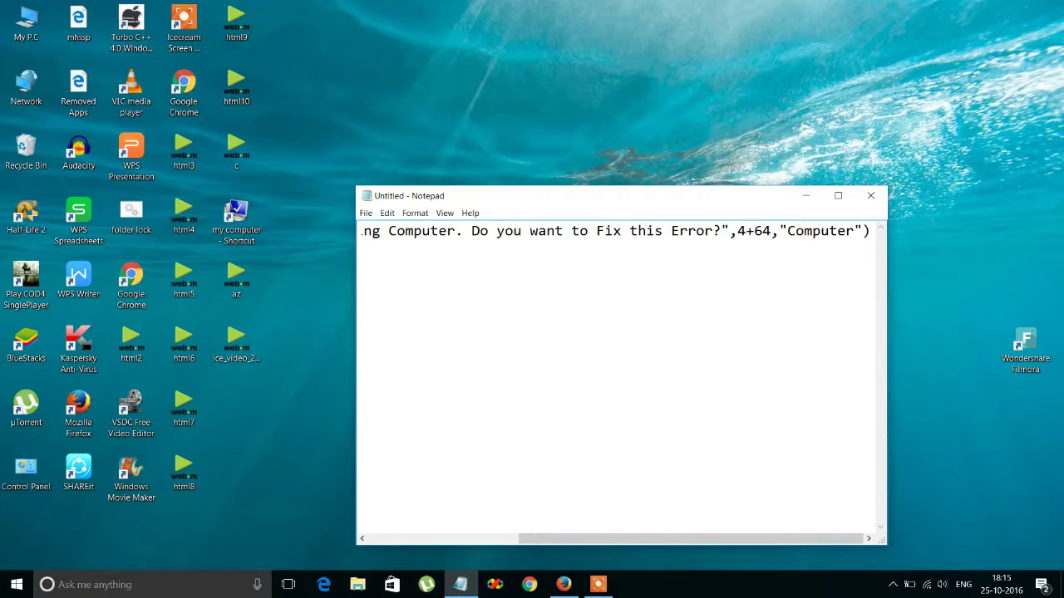
pyautogui.click(423, 256)
pyautogui.press('Left')
pyautogui.press('Left')
pyautogui.press('Left')
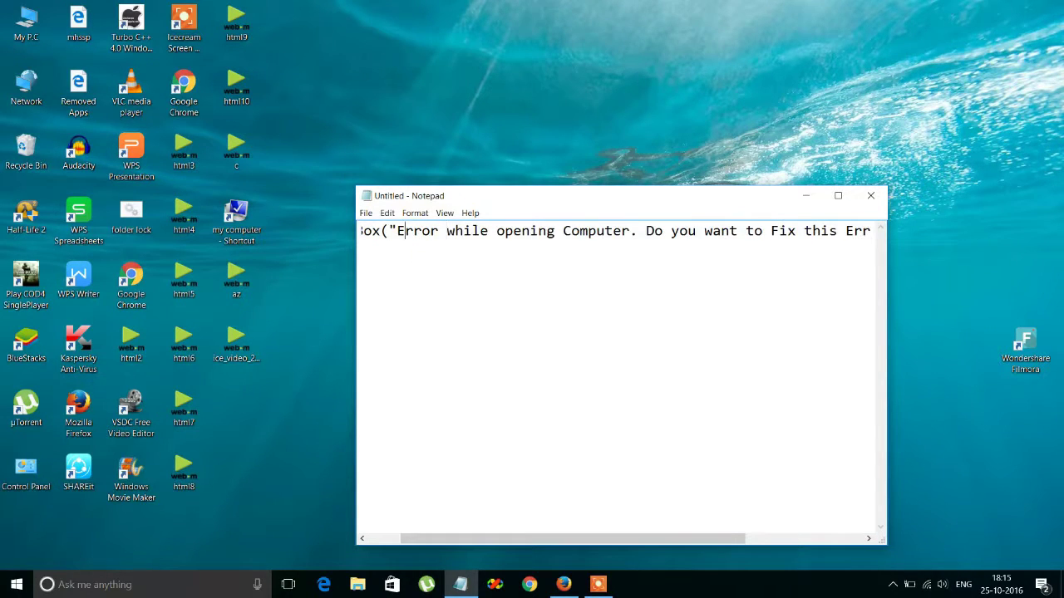
pyautogui.press('Left')
pyautogui.press('Left')
pyautogui.press('Left')
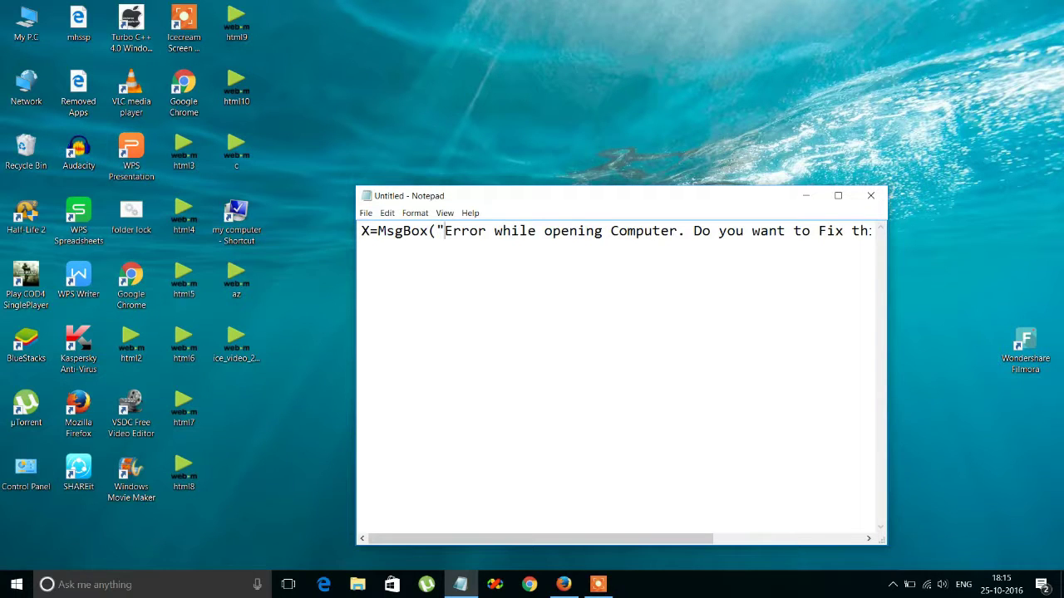
pyautogui.press('Right')
pyautogui.press('Right')
pyautogui.press('Right')
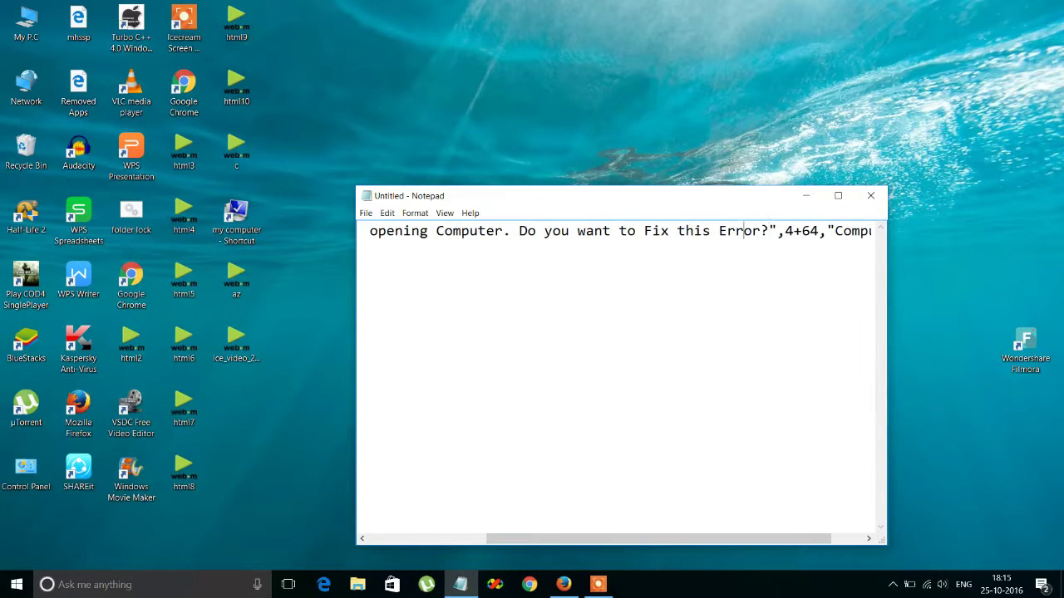
pyautogui.press('Right')
pyautogui.press('Right')
pyautogui.press('Right')
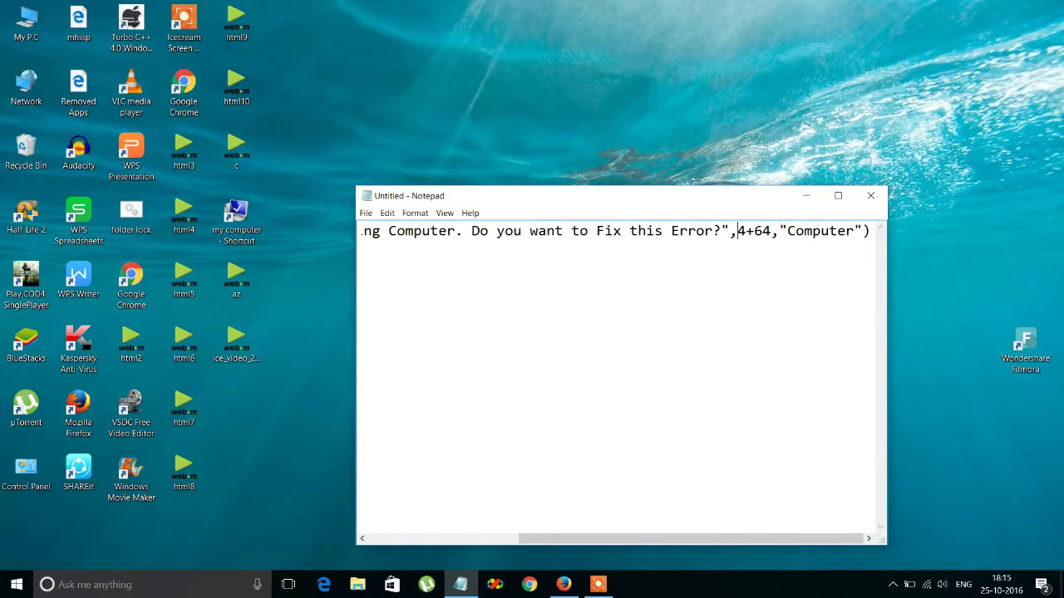
pyautogui.press('Left')
pyautogui.press('Left')
pyautogui.press('Left')
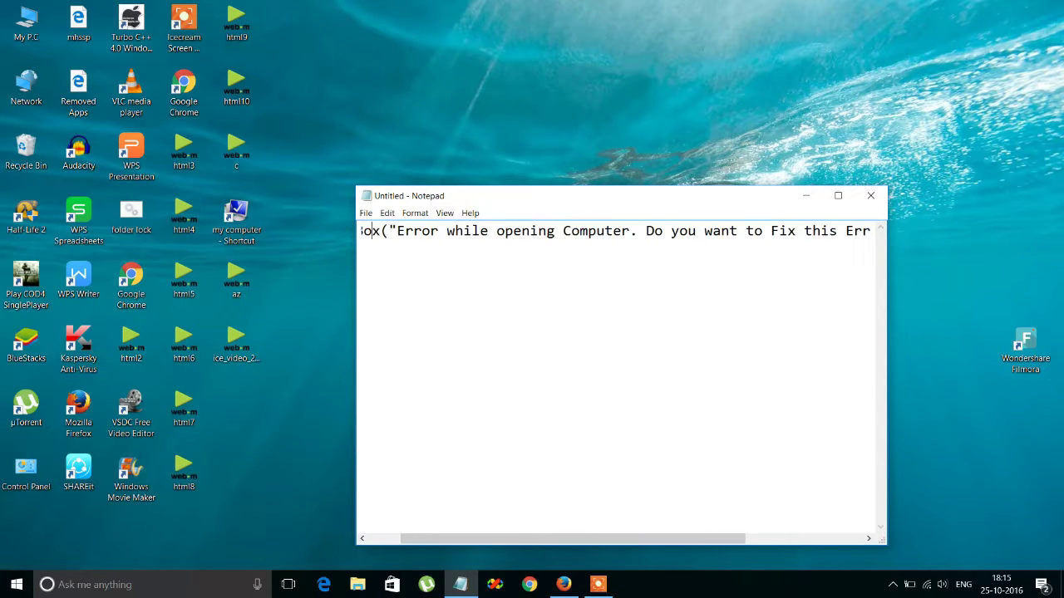
pyautogui.press('Left')
pyautogui.press('Left')
pyautogui.press('Left')
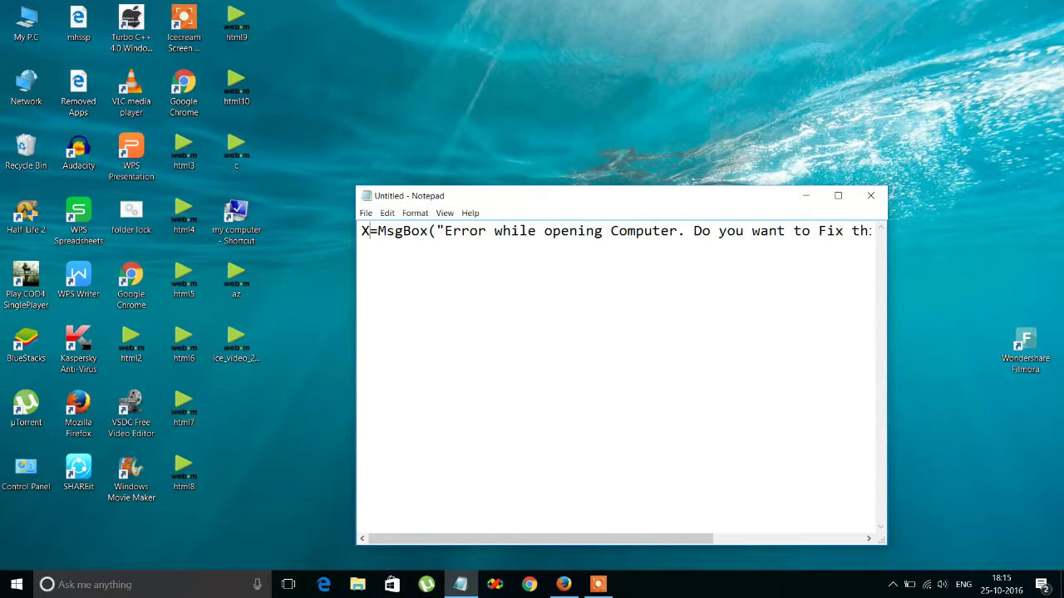
pyautogui.click(366, 213)
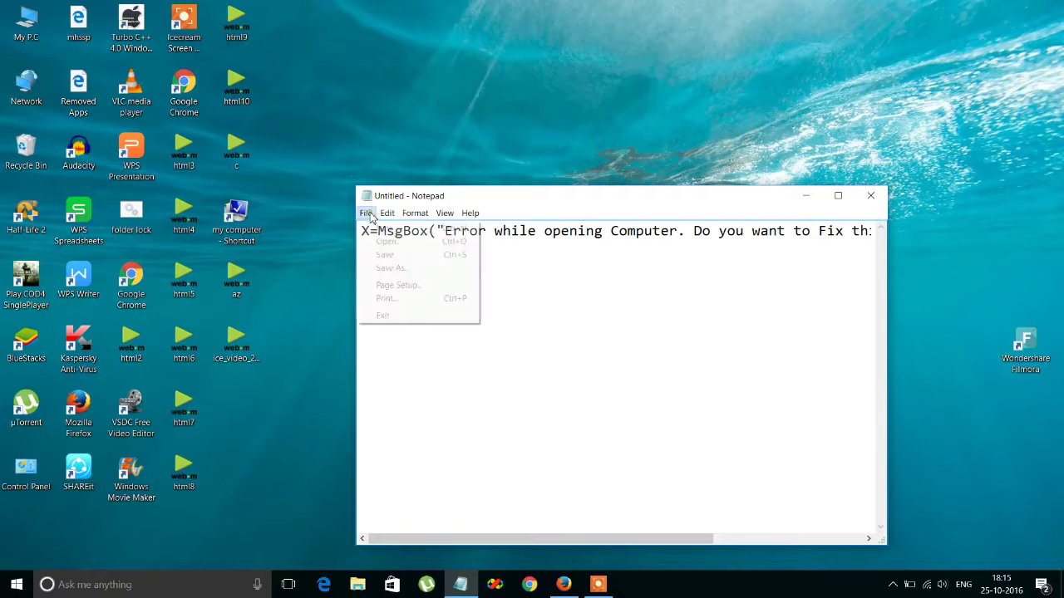
# Save the script to the Desktop as abc.vbs with Save as type set to All Files
pyautogui.click(399, 268)
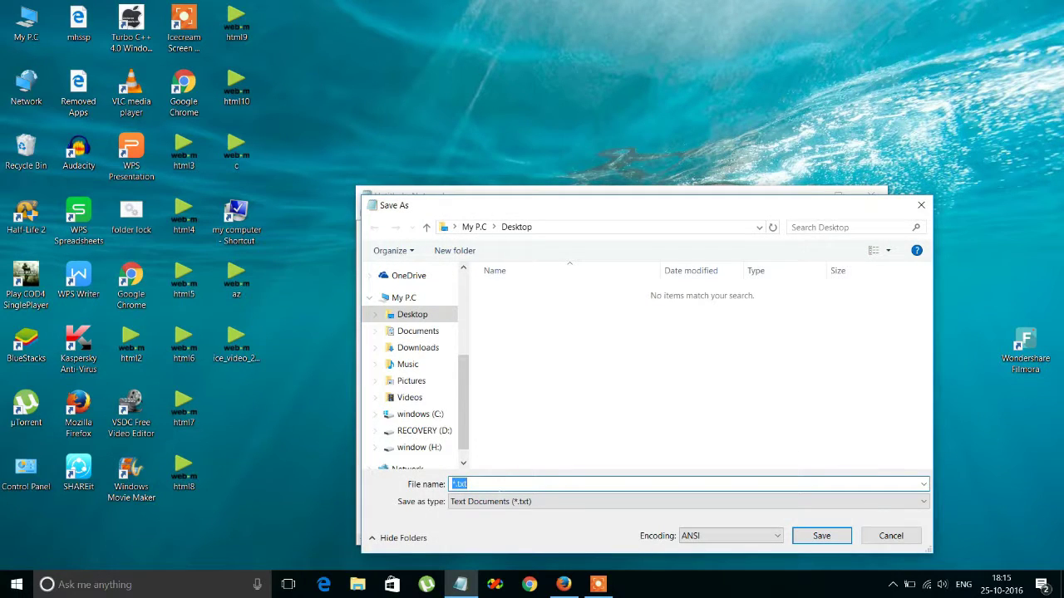
pyautogui.click(491, 483)
pyautogui.write('abc.vbs')
pyautogui.click(510, 503)
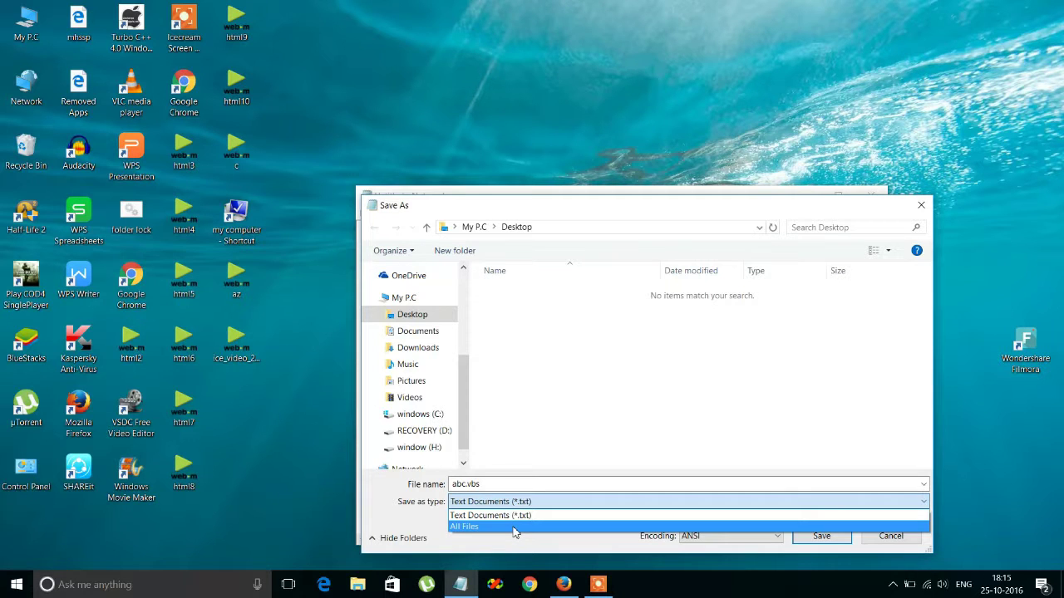
pyautogui.click(514, 527)
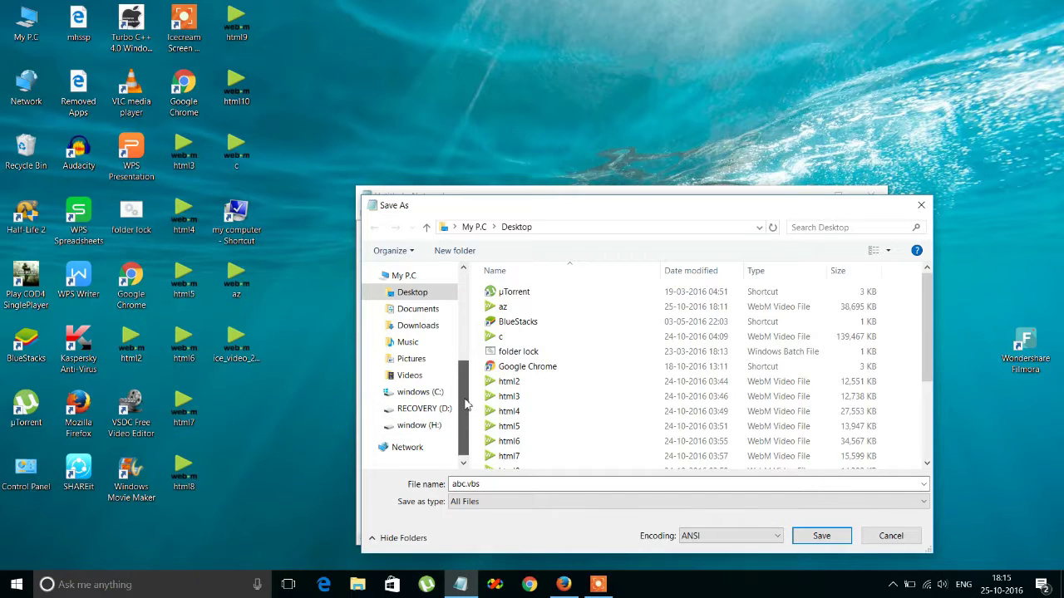
pyautogui.scroll(-1, 461, 398)
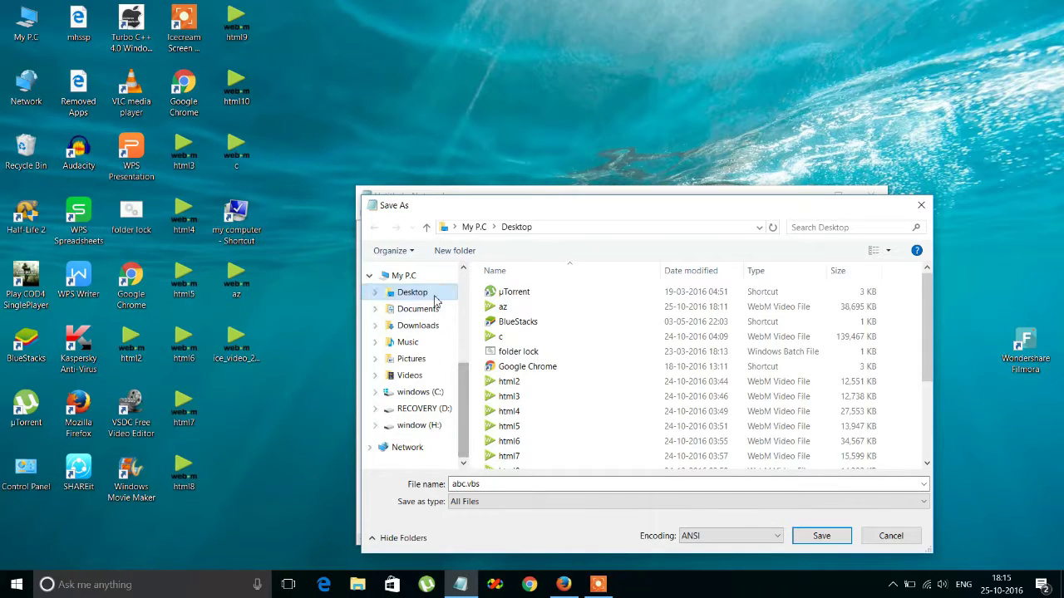
pyautogui.click(821, 536)
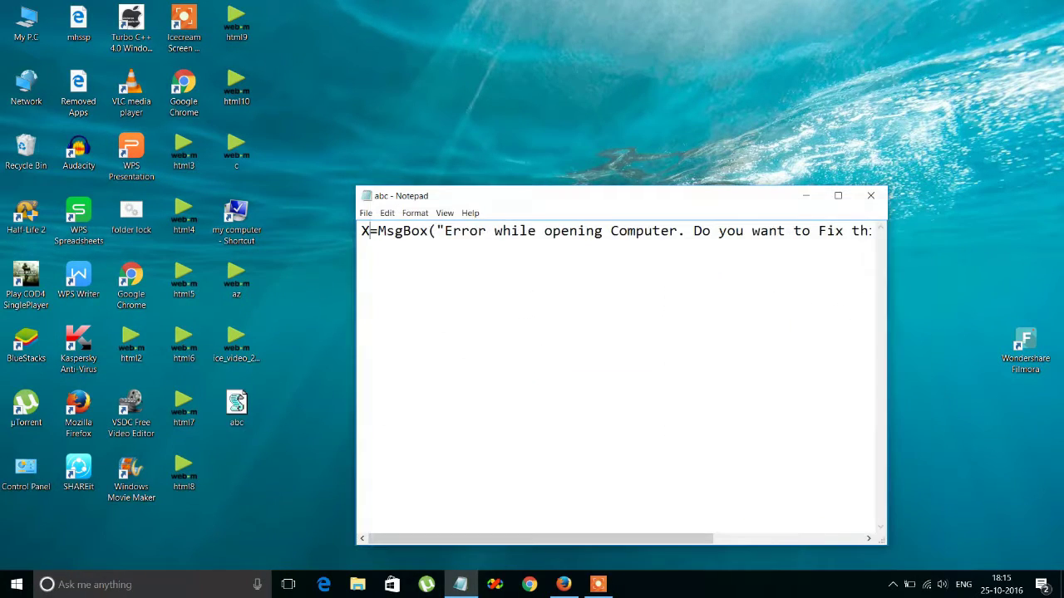
# Close Notepad, run the abc script, and dismiss its error message
pyautogui.click(871, 196)
pyautogui.doubleClick(238, 406)
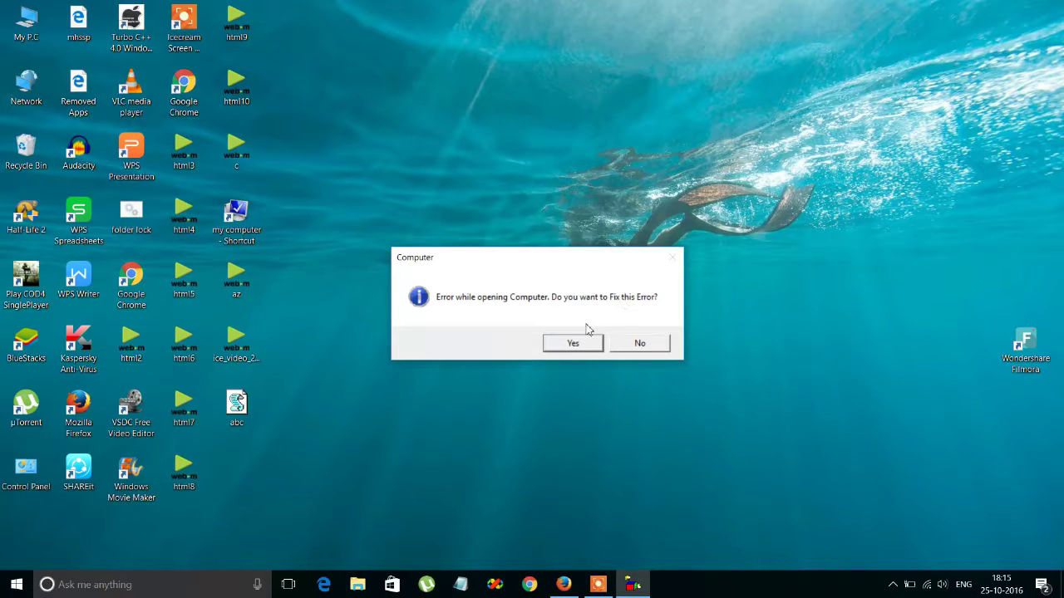
pyautogui.click(630, 346)
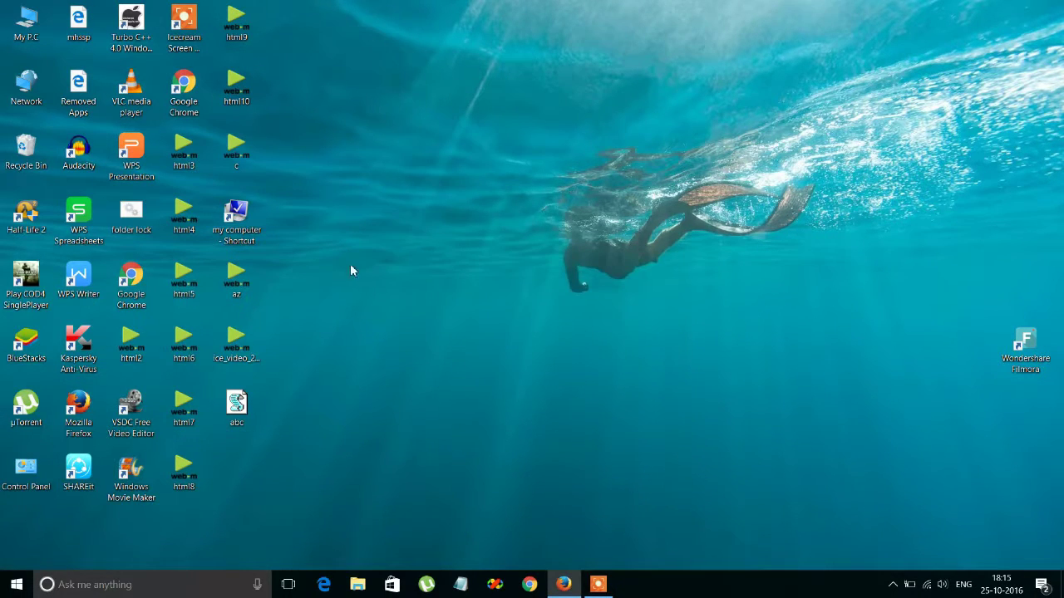
# Open abc and the my computer shortcut's script in Notepad via Open with
pyautogui.rightClick(247, 400)
pyautogui.moveTo(289, 177)
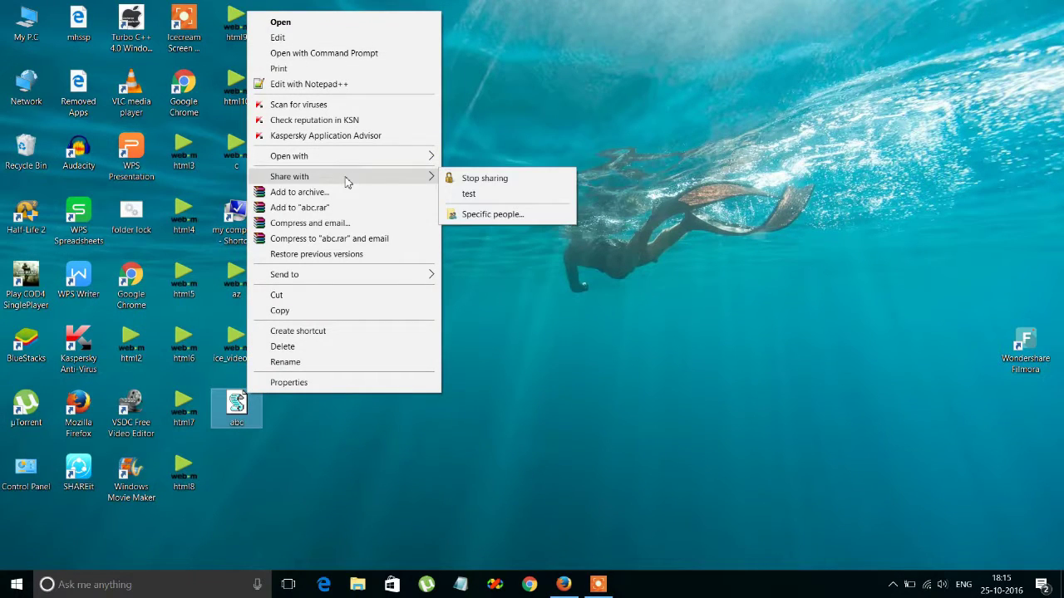
pyautogui.moveTo(290, 157)
pyautogui.click(463, 172)
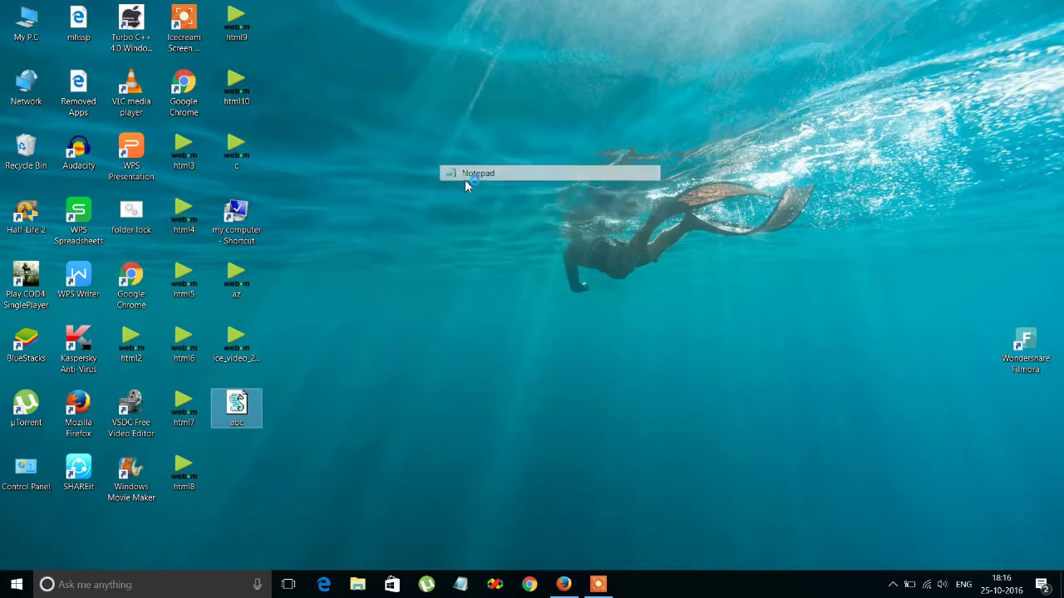
pyautogui.doubleClick(247, 220)
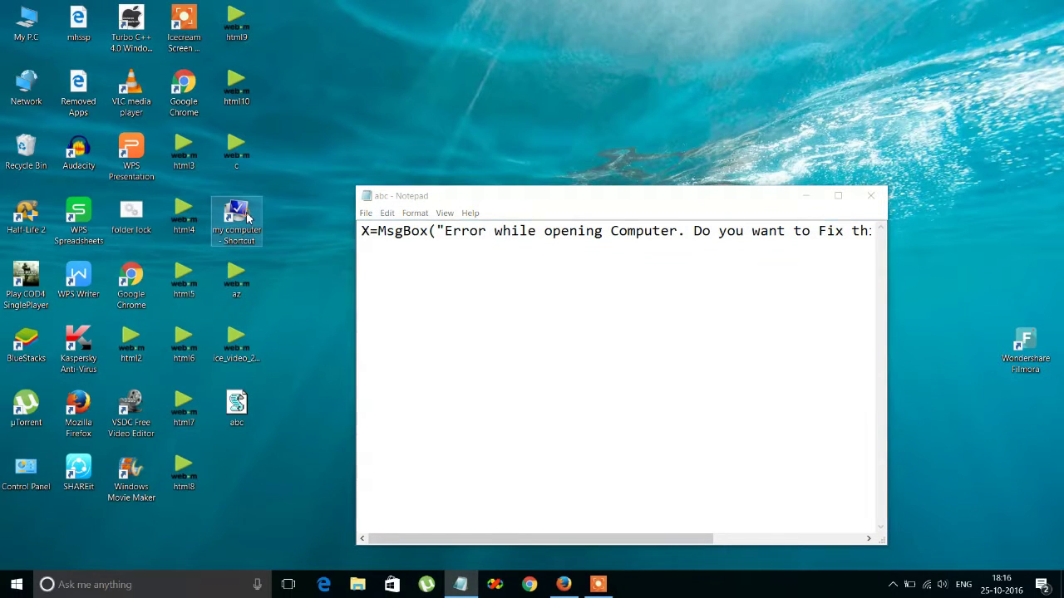
pyautogui.rightClick(247, 218)
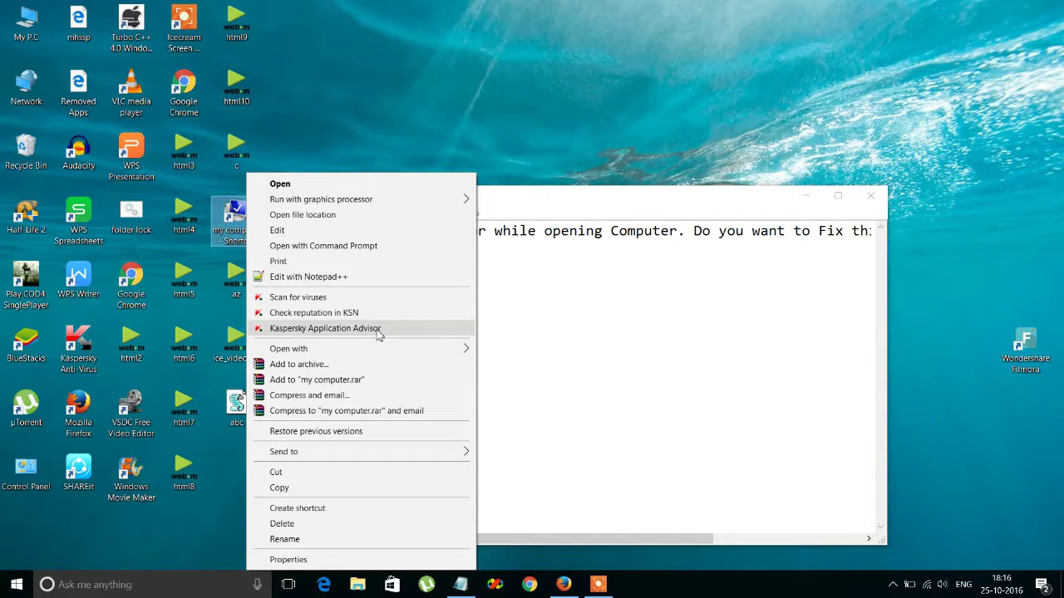
pyautogui.moveTo(333, 349)
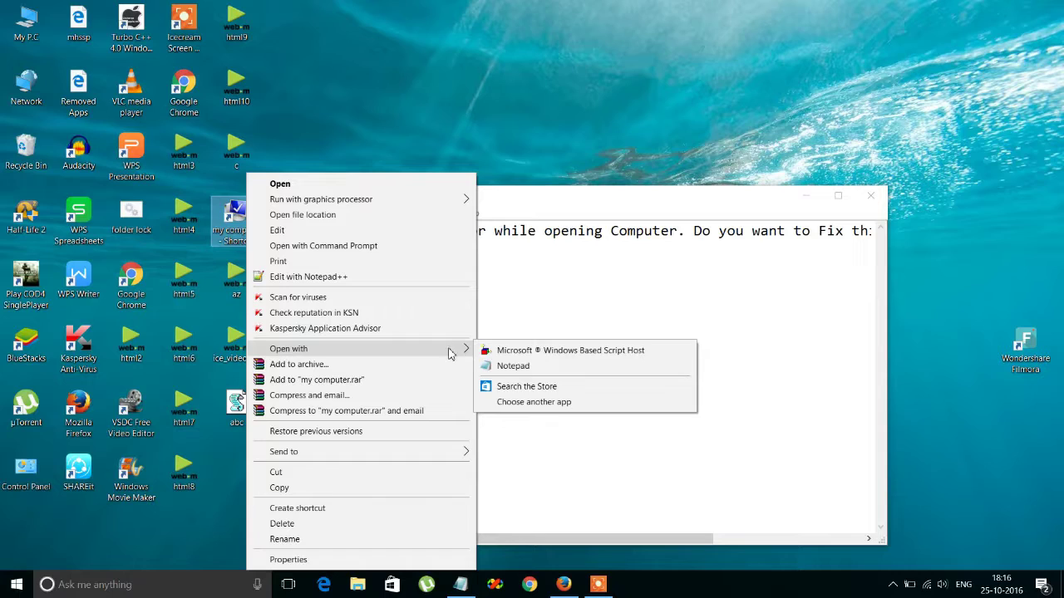
pyautogui.click(507, 363)
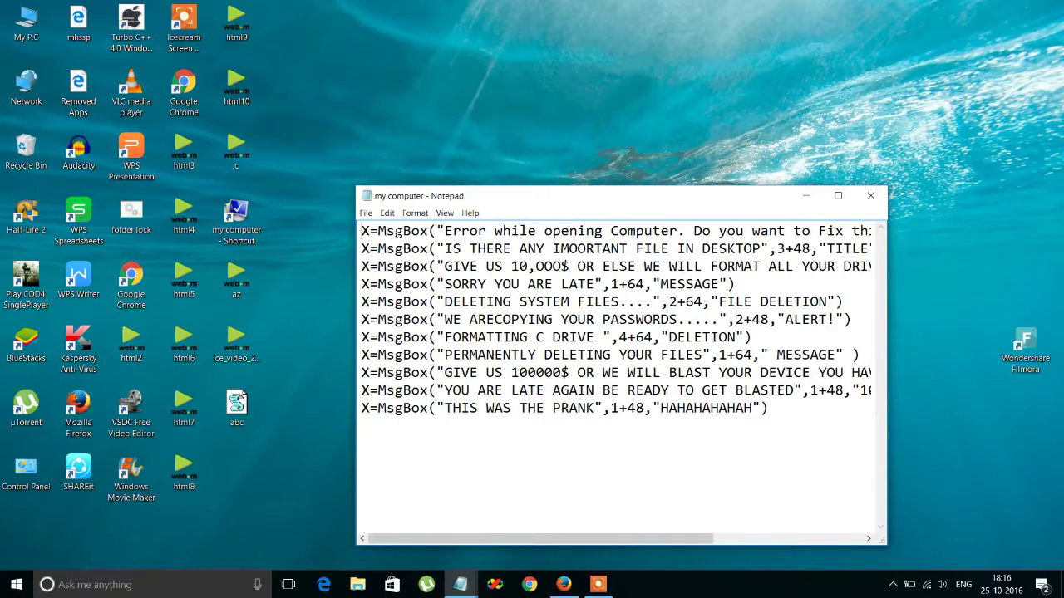
# Replace abc's single line with the eleven MsgBox lines copied from the my computer script, then maximize
pyautogui.moveTo(361, 231)
pyautogui.mouseDown()
pyautogui.moveTo(374, 266)
pyautogui.moveTo(577, 372)
pyautogui.moveTo(713, 408)
pyautogui.moveTo(768, 408)
pyautogui.mouseUp()
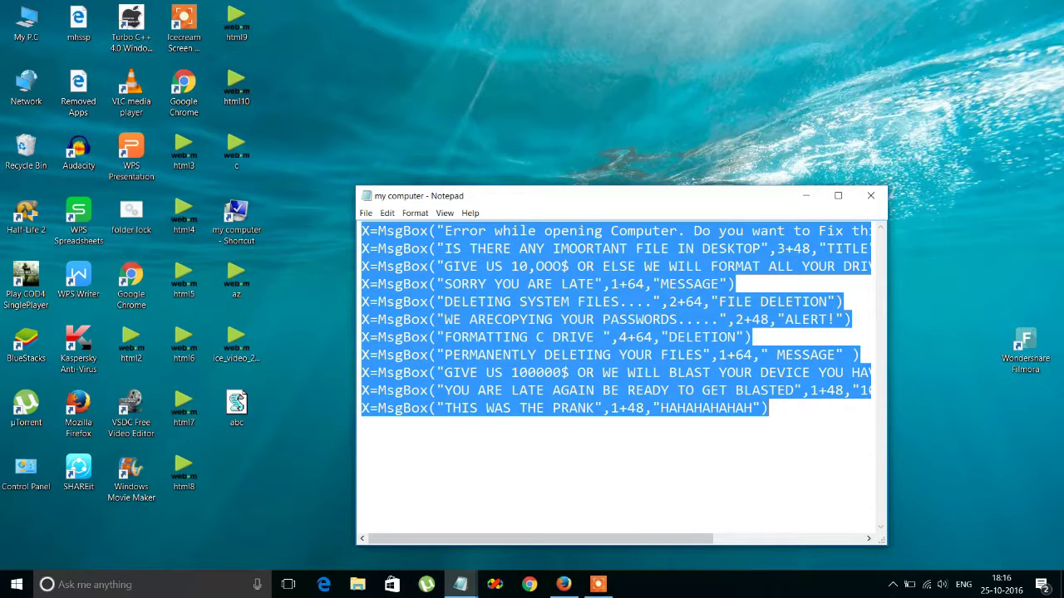
pyautogui.click(805, 196)
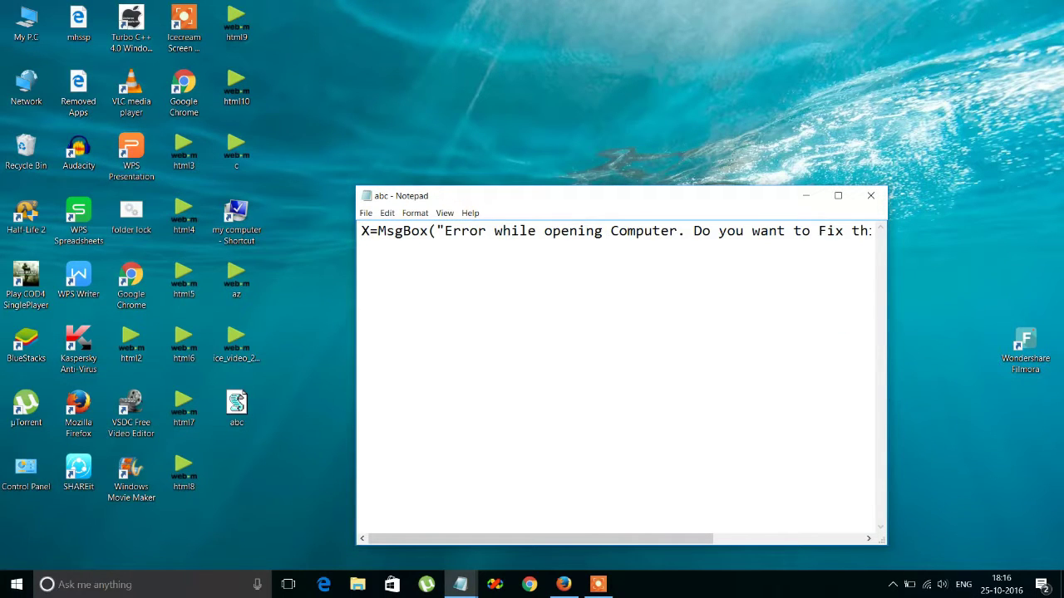
pyautogui.moveTo(615, 233)
pyautogui.mouseDown()
pyautogui.moveTo(338, 235)
pyautogui.moveTo(861, 232)
pyautogui.moveTo(895, 243)
pyautogui.mouseUp()
pyautogui.doubleClick(372, 234)
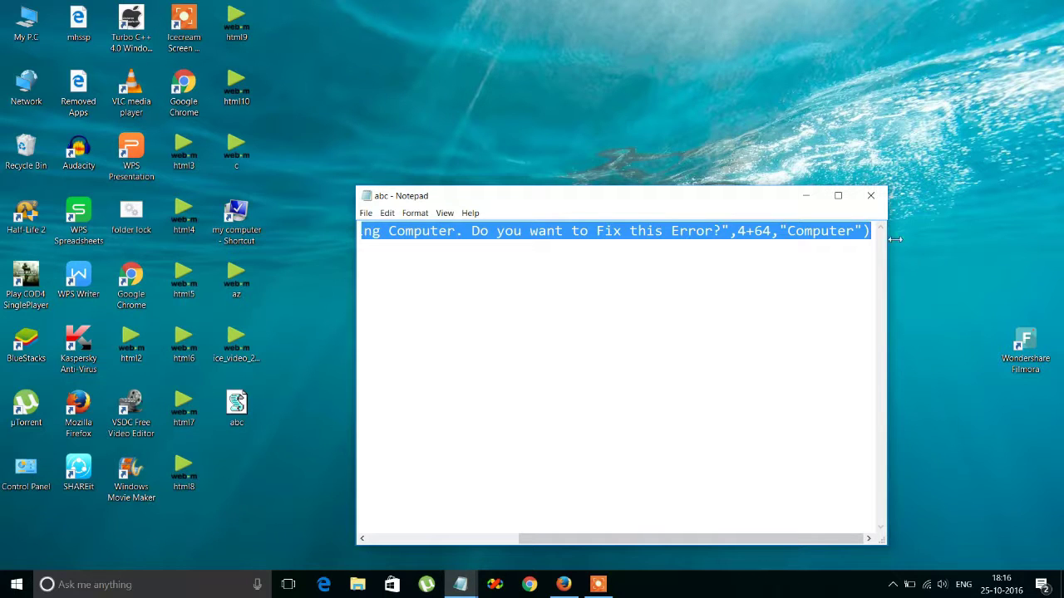
pyautogui.hotkey('ctrl', 'v')
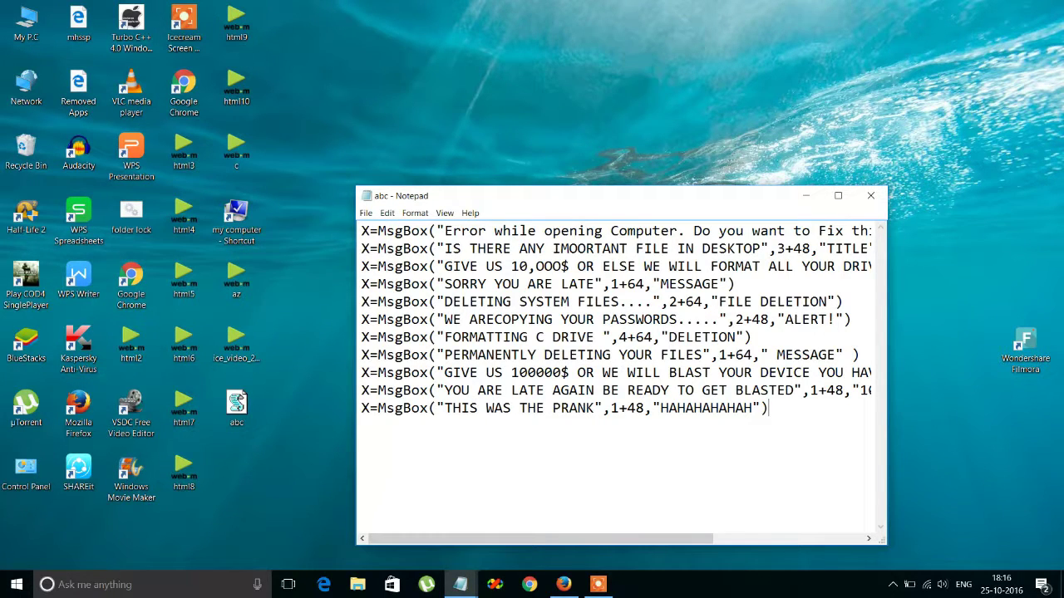
pyautogui.doubleClick(642, 200)
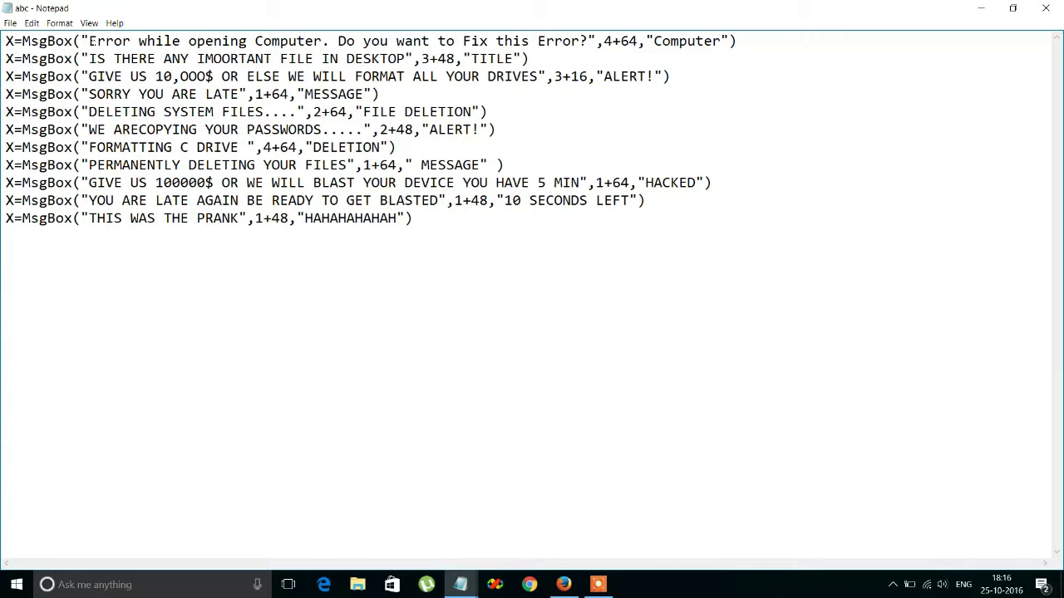
pyautogui.moveTo(87, 41)
pyautogui.mouseDown()
pyautogui.moveTo(282, 57)
pyautogui.moveTo(590, 41)
pyautogui.mouseUp()
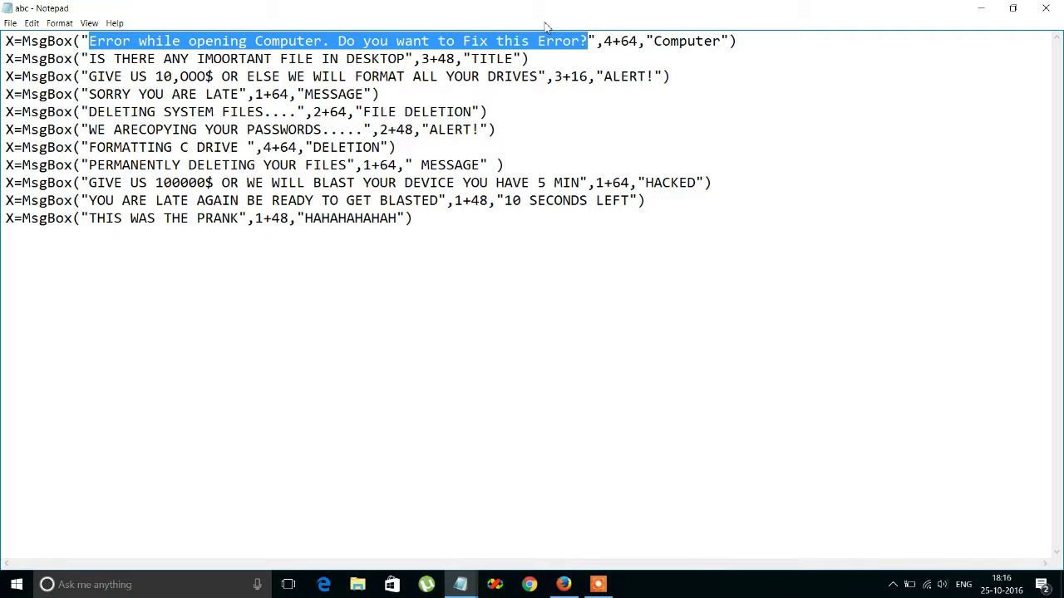
# Change the first MsgBox message to 'failed to open' and close abc
pyautogui.press('BackSpace')
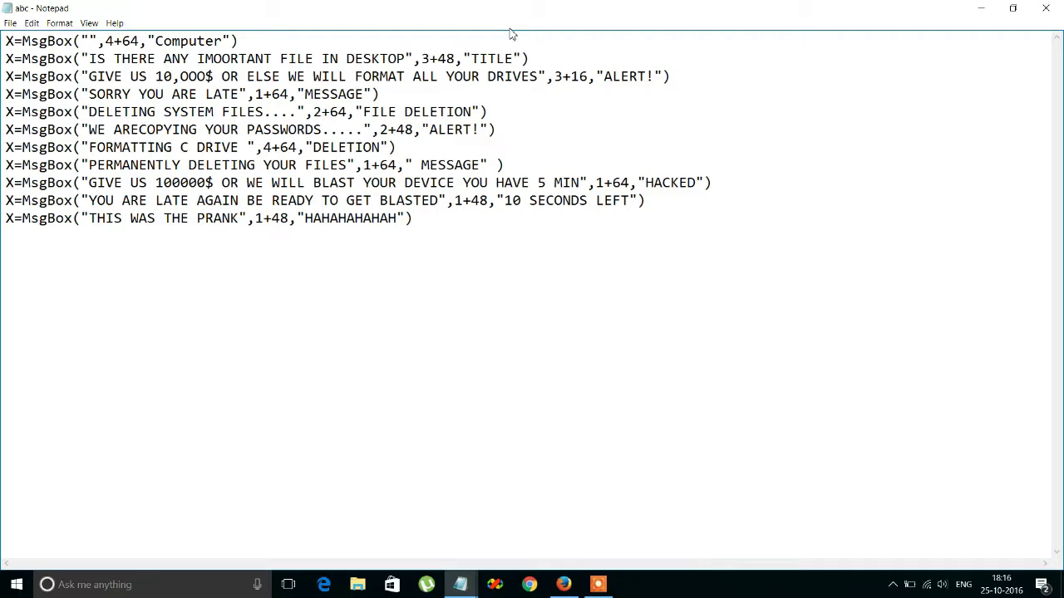
pyautogui.write('c')
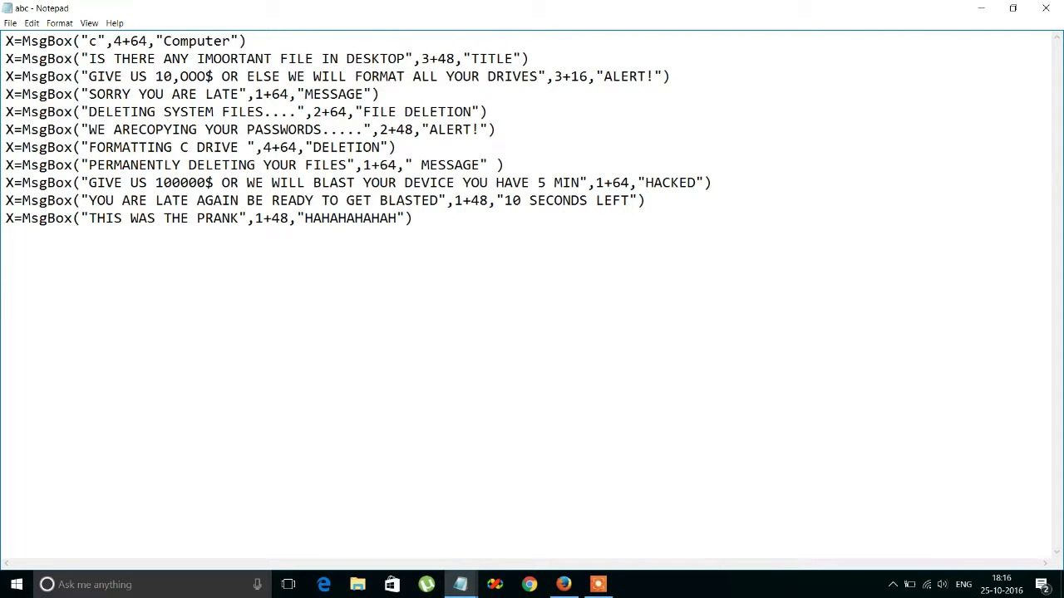
pyautogui.press('BackSpace')
pyautogui.write('faile')
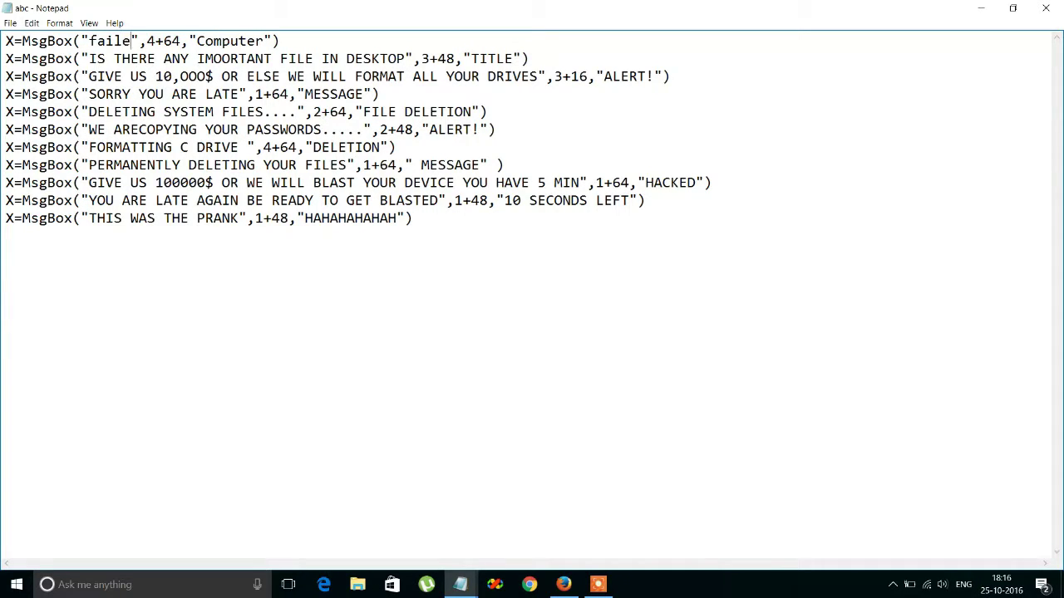
pyautogui.write('d to ')
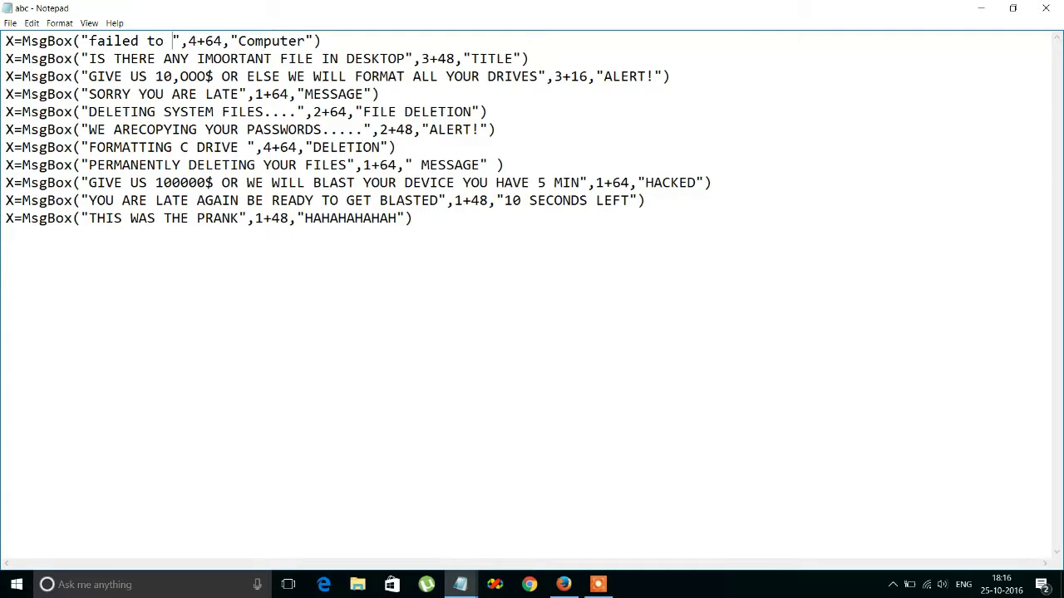
pyautogui.write('open')
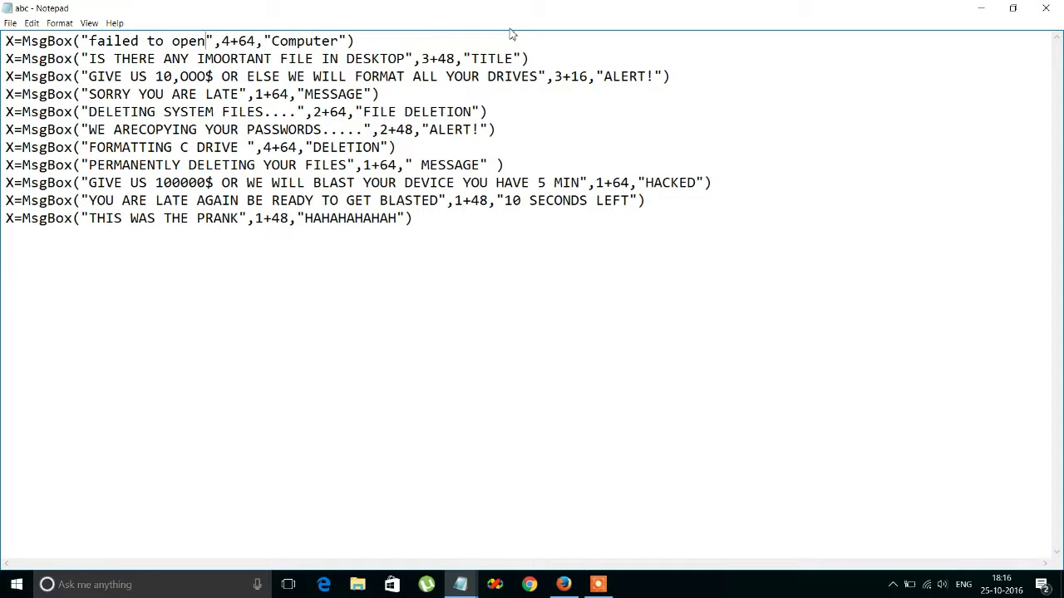
pyautogui.click(1046, 7)
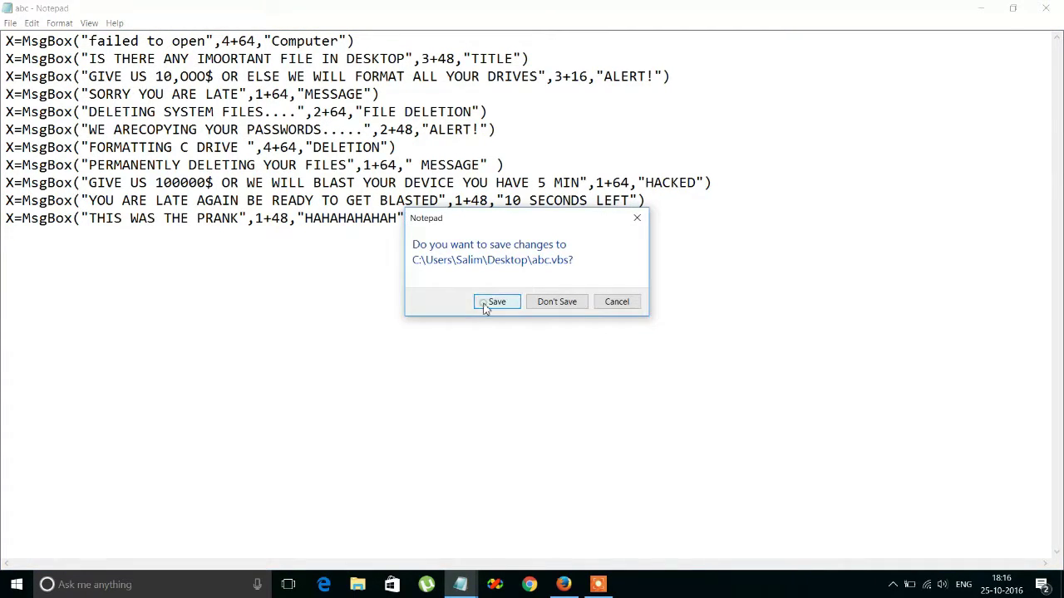
# Save abc.vbs, run it, and click through its popups from 'failed to open' to the end
pyautogui.click(486, 302)
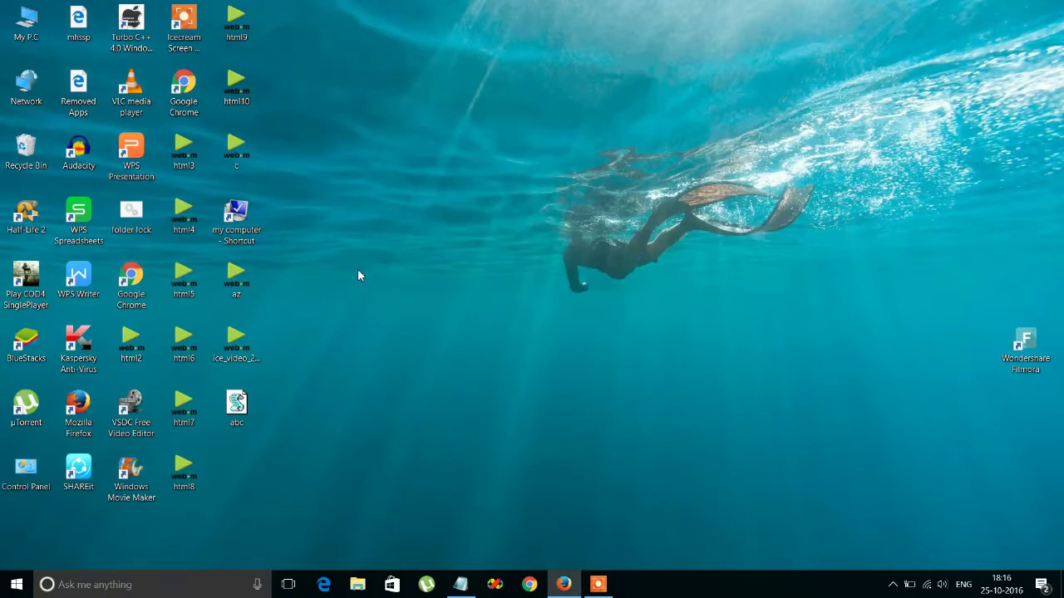
pyautogui.doubleClick(237, 407)
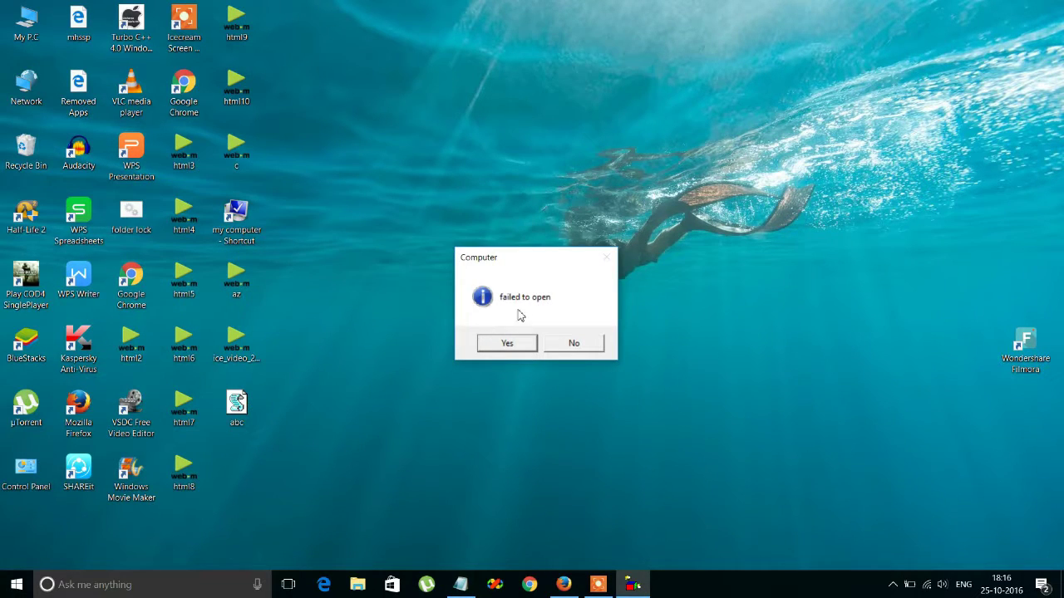
pyautogui.click(592, 342)
pyautogui.click(530, 344)
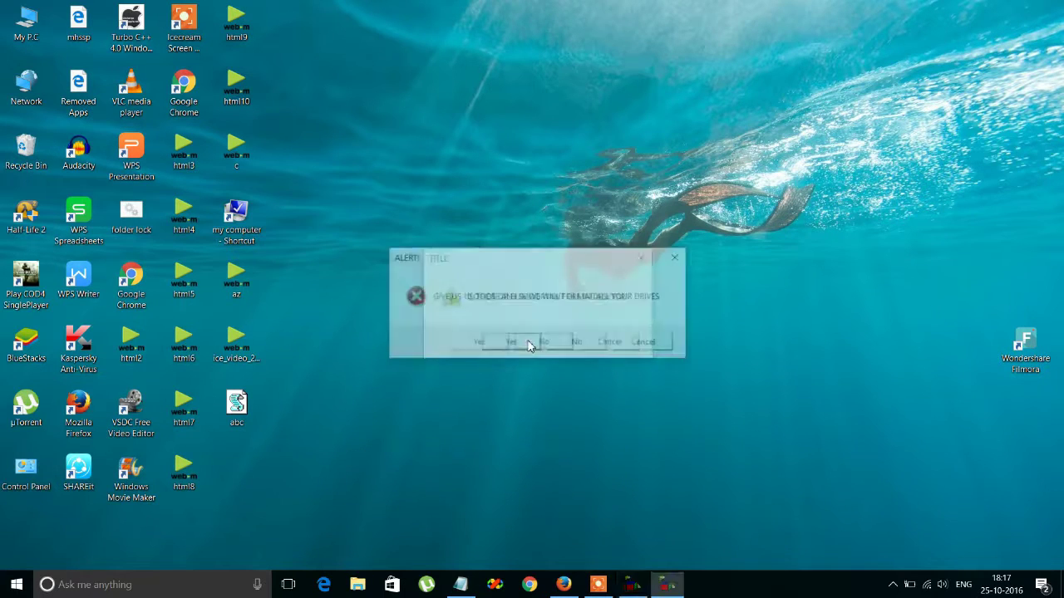
pyautogui.click(524, 344)
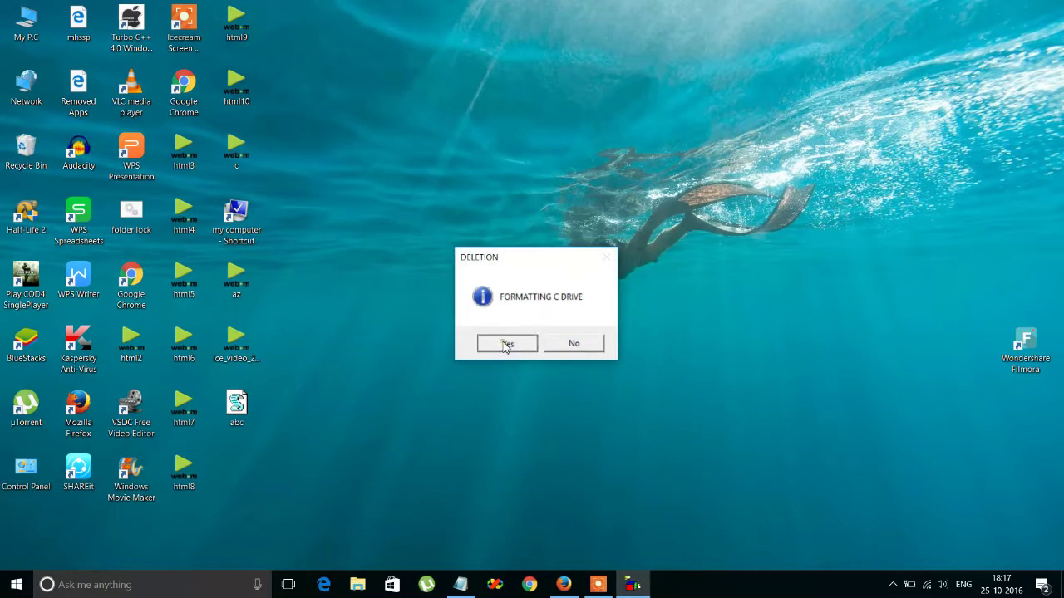
pyautogui.click(506, 345)
pyautogui.click(574, 345)
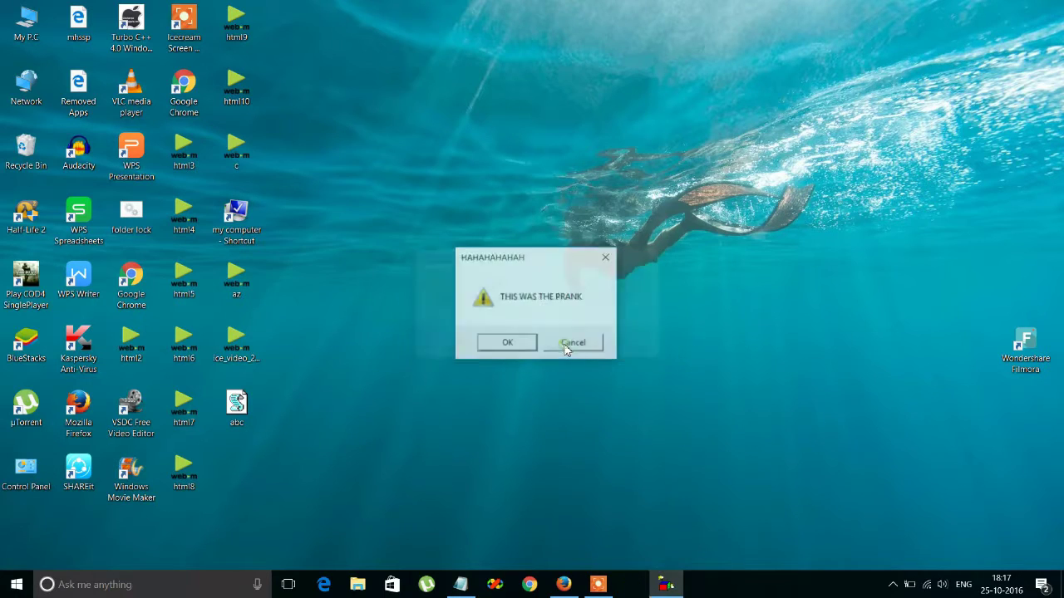
pyautogui.click(527, 345)
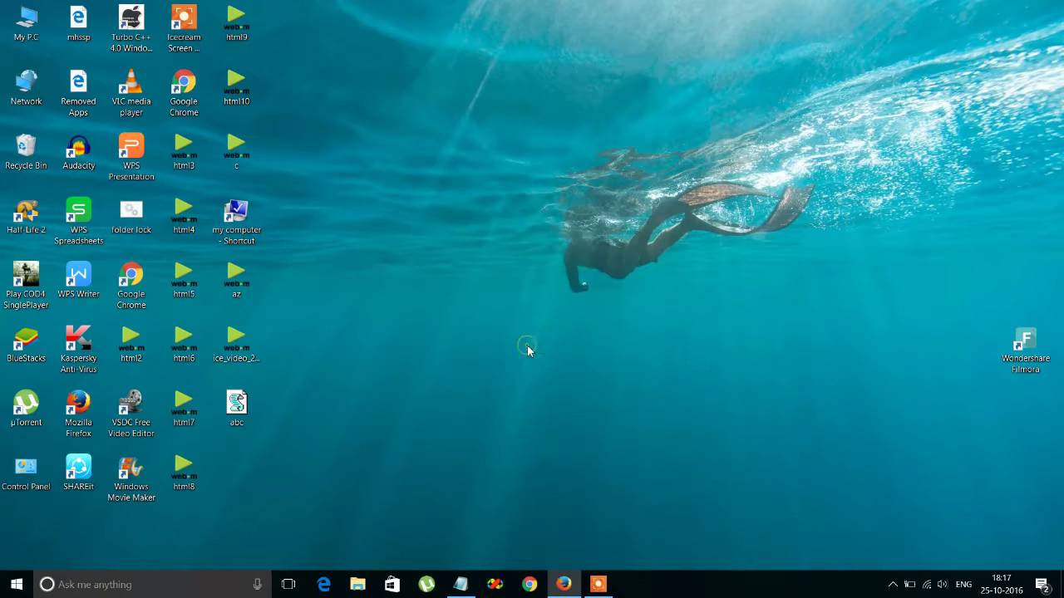
# Paste the abc script into the java you folder on windows (C:)
pyautogui.rightClick(239, 402)
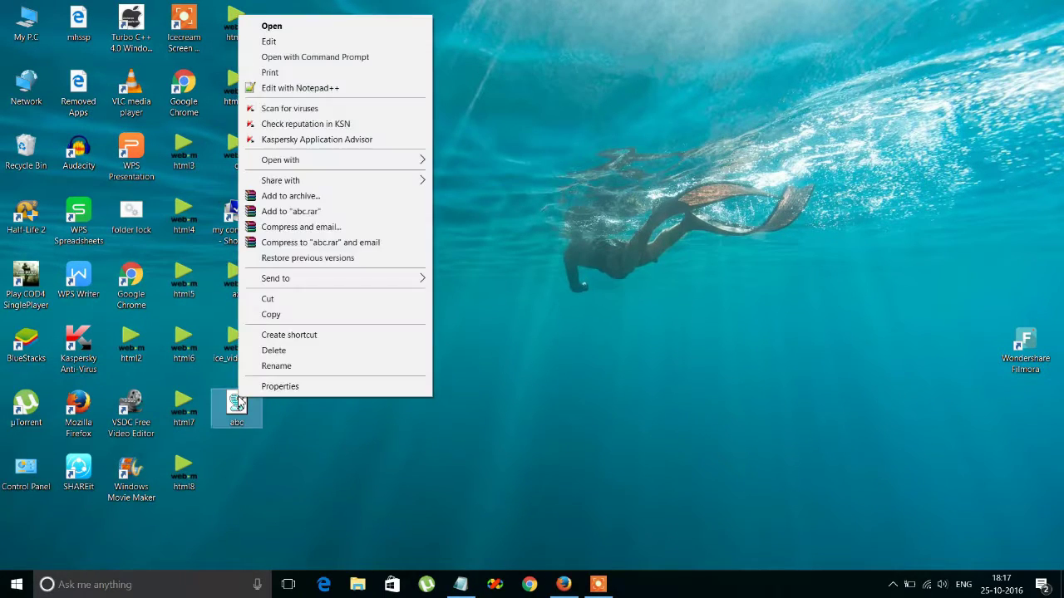
pyautogui.click(336, 475)
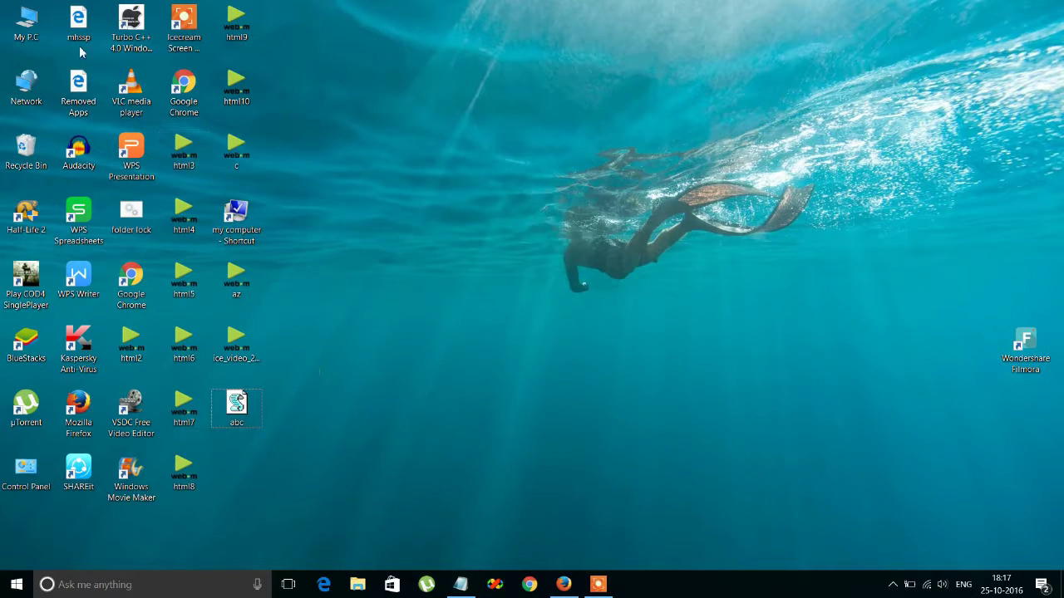
pyautogui.doubleClick(31, 31)
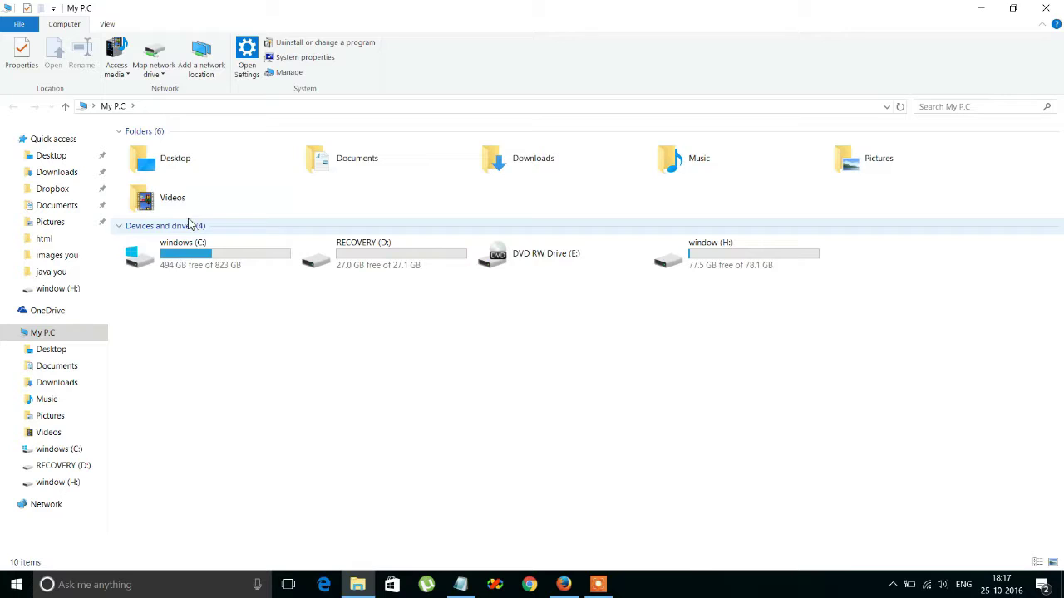
pyautogui.doubleClick(208, 254)
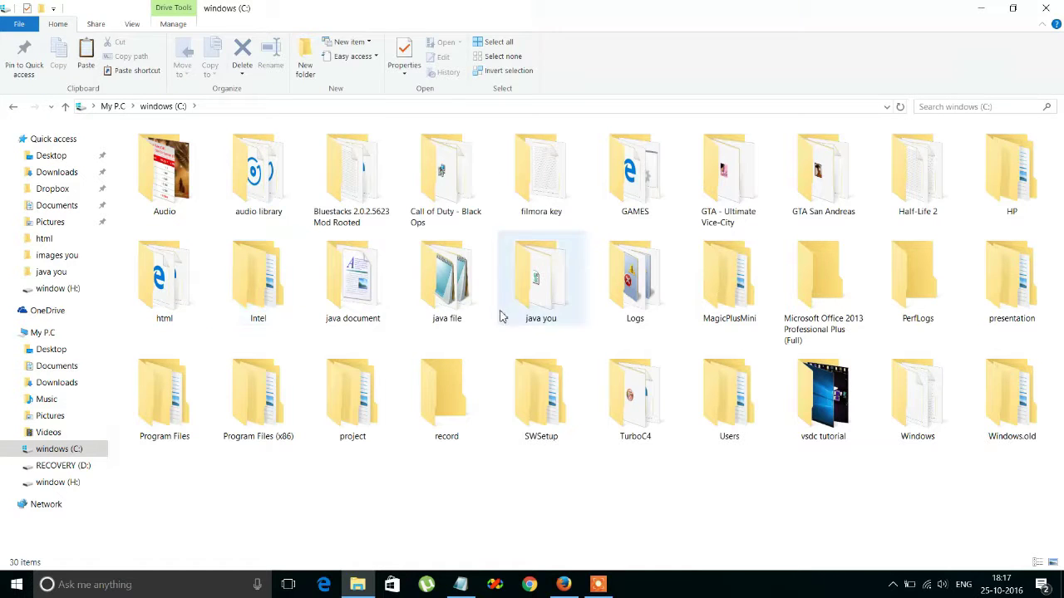
pyautogui.doubleClick(532, 309)
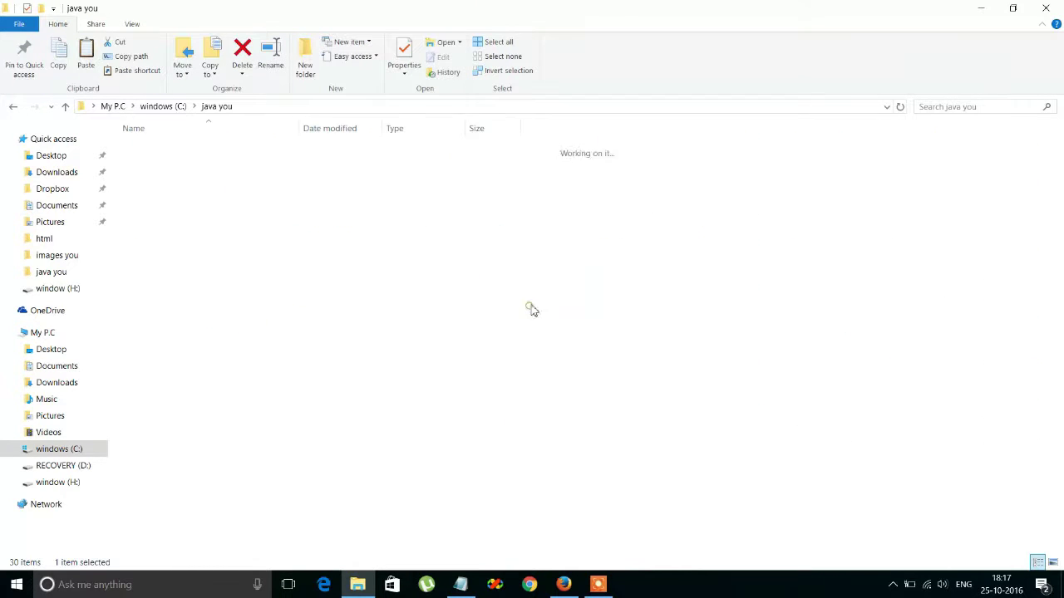
pyautogui.rightClick(330, 340)
pyautogui.moveTo(370, 377)
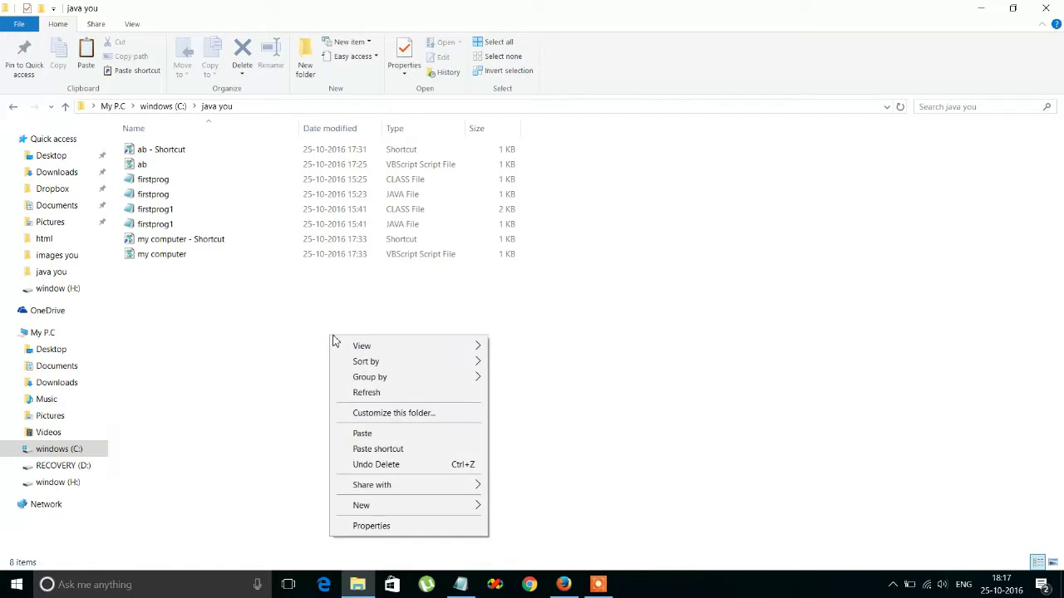
pyautogui.click(363, 433)
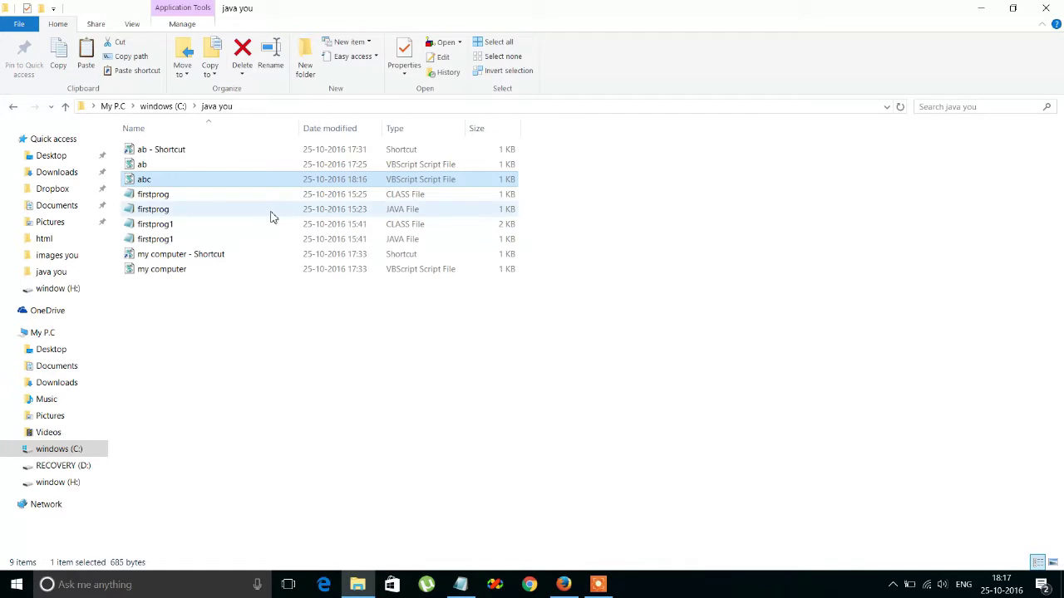
# Create an abc - Shortcut in java you, copy it, and close Explorer
pyautogui.rightClick(270, 186)
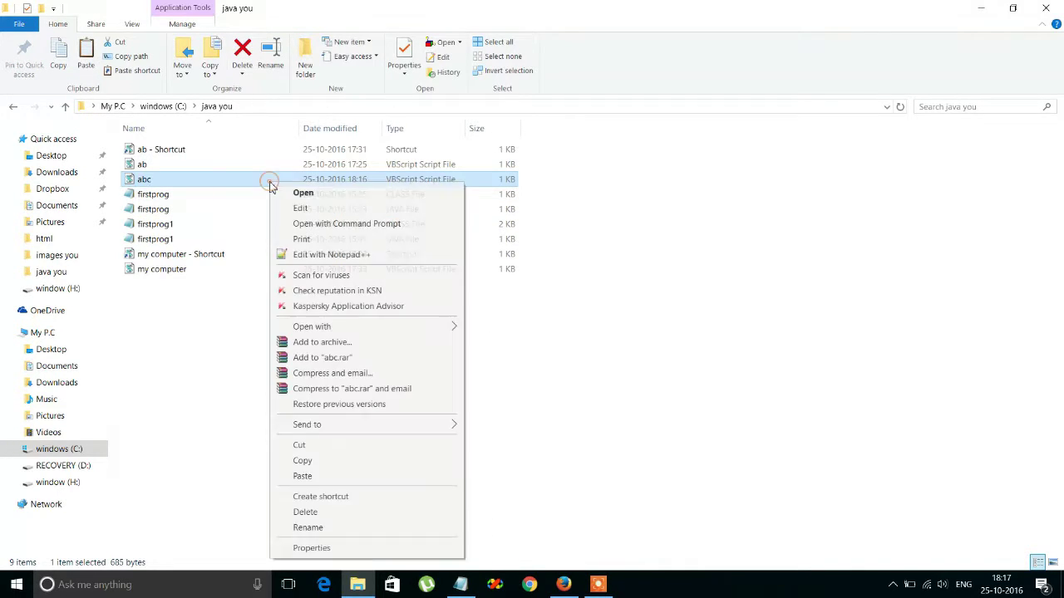
pyautogui.click(354, 496)
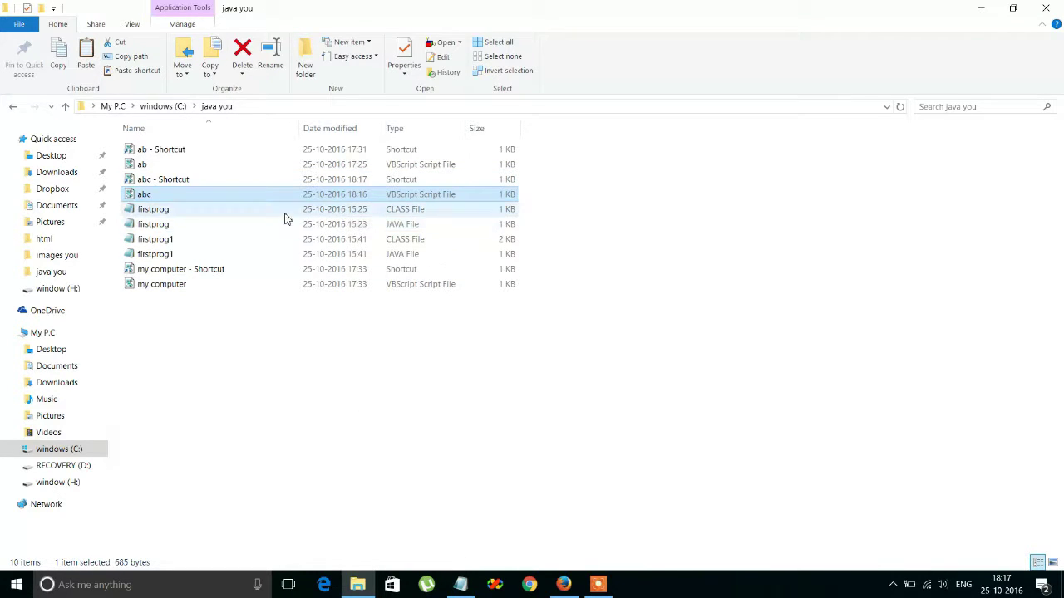
pyautogui.doubleClick(291, 183)
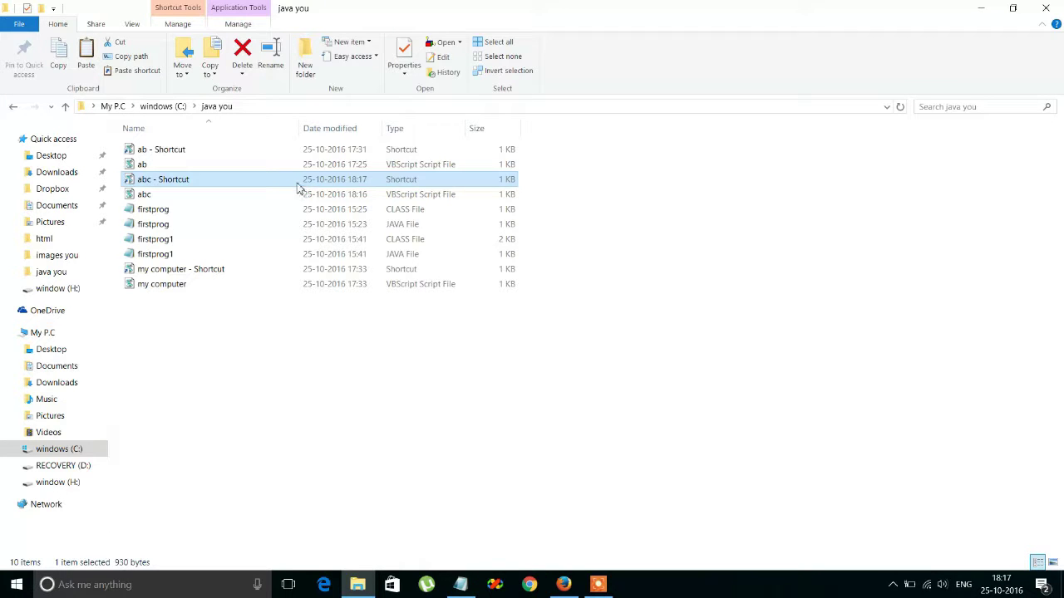
pyautogui.rightClick(294, 182)
pyautogui.click(340, 480)
pyautogui.click(1045, 8)
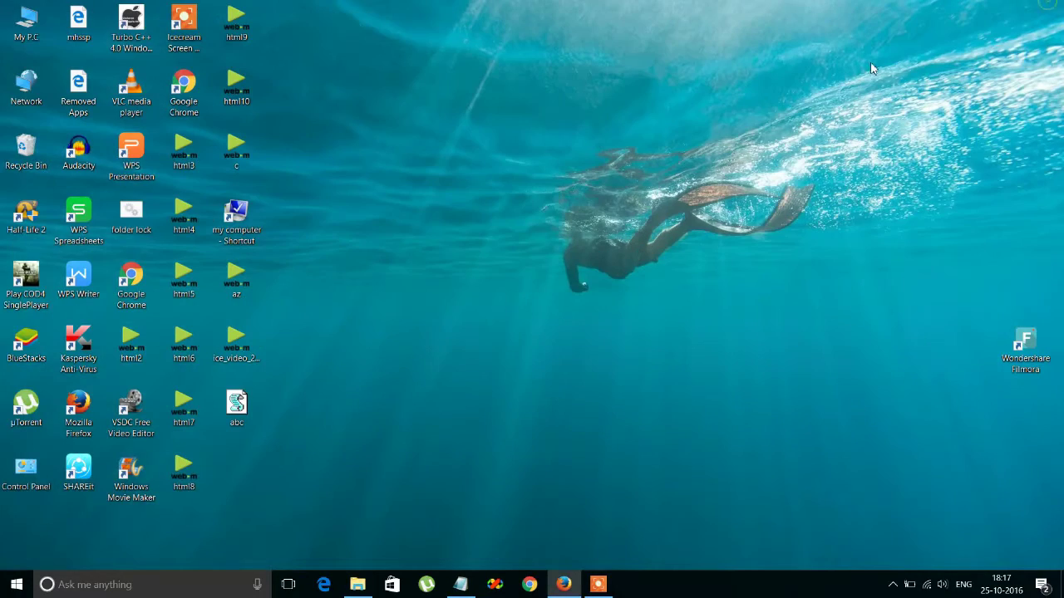
# Paste abc - Shortcut onto the desktop and change its icon to the computer monitor
pyautogui.rightClick(470, 168)
pyautogui.click(518, 228)
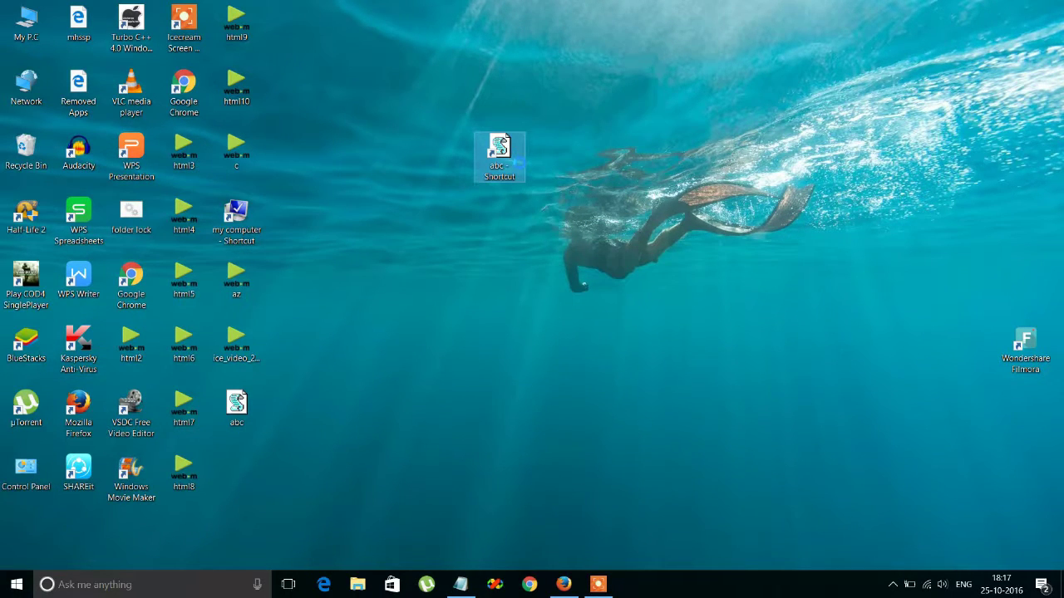
pyautogui.rightClick(508, 152)
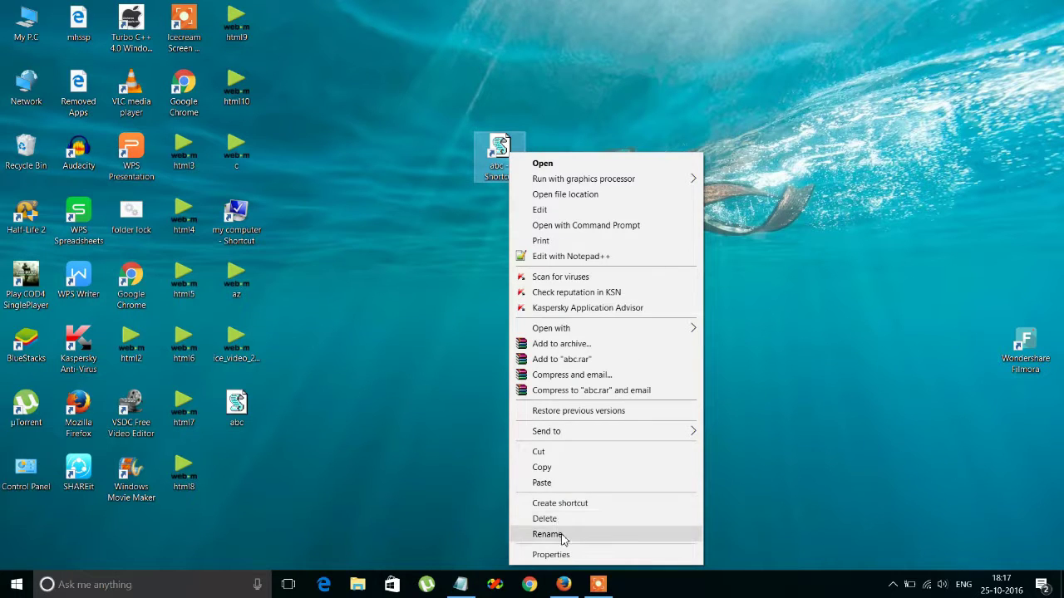
pyautogui.click(569, 556)
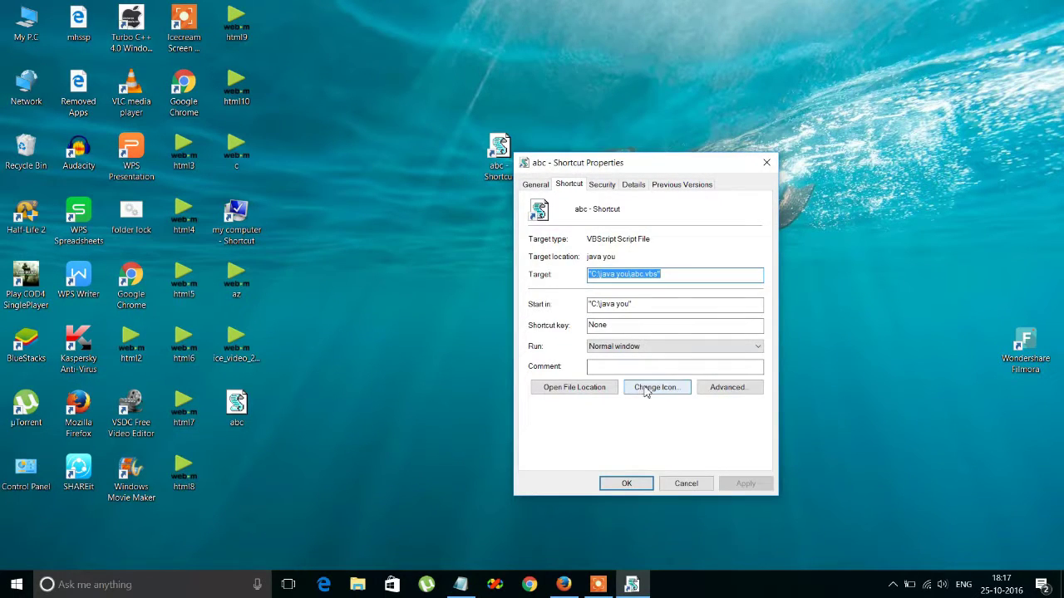
pyautogui.click(646, 387)
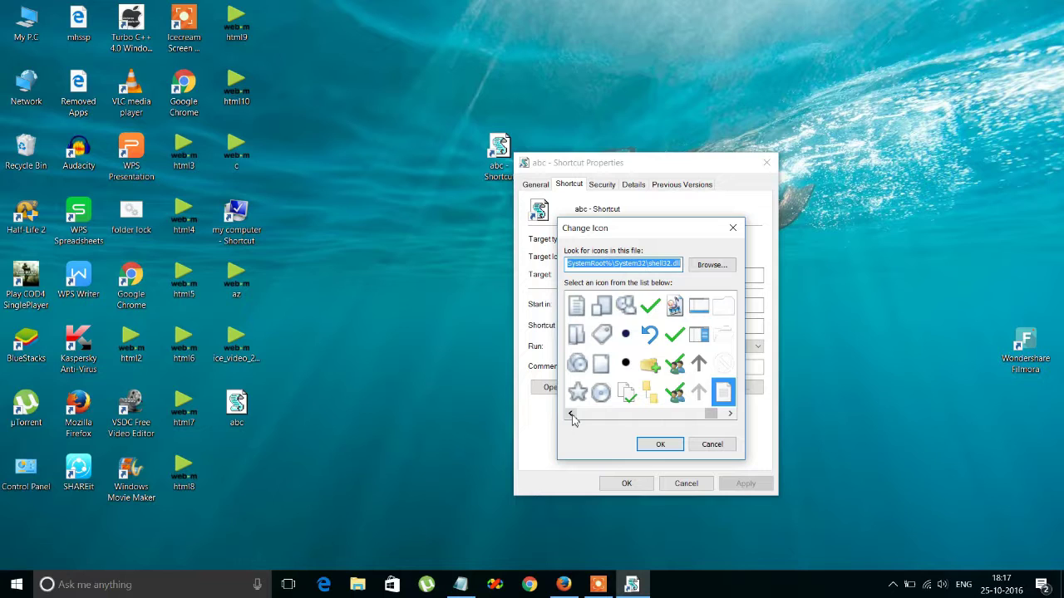
pyautogui.click(571, 416)
pyautogui.click(571, 416)
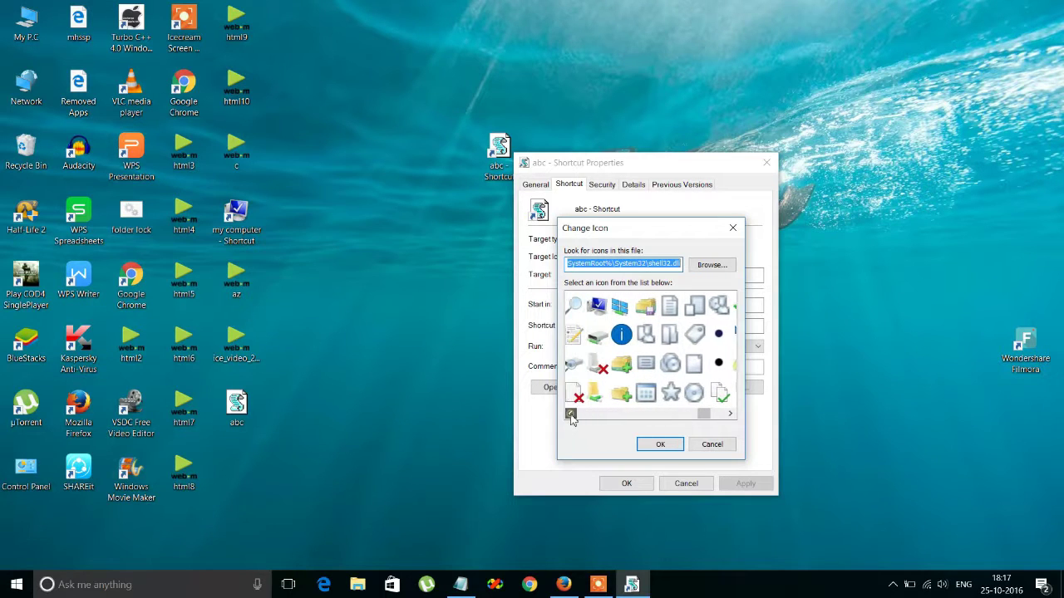
pyautogui.click(602, 306)
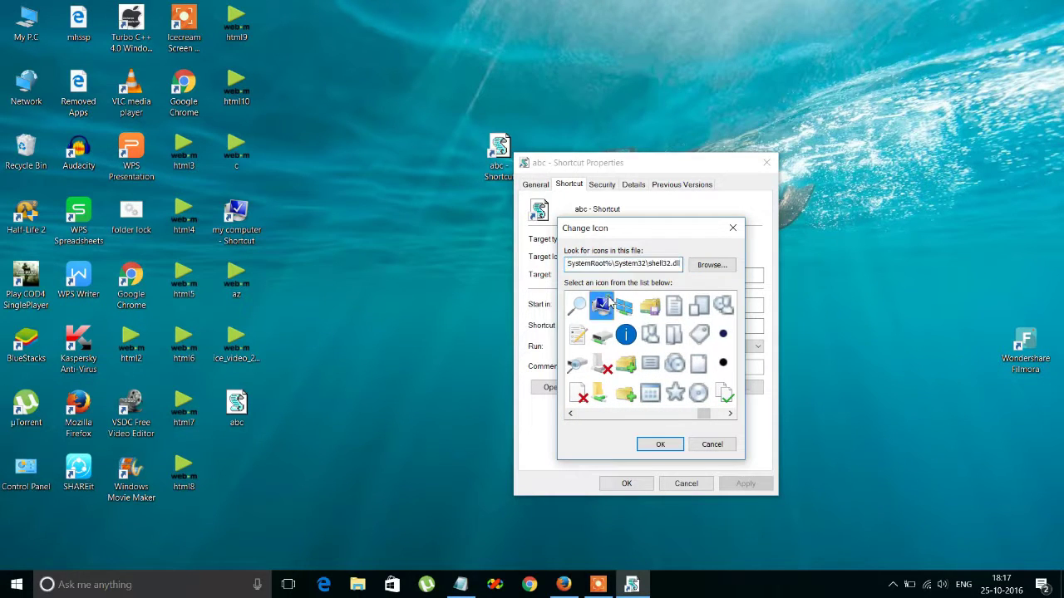
pyautogui.click(670, 446)
pyautogui.click(743, 484)
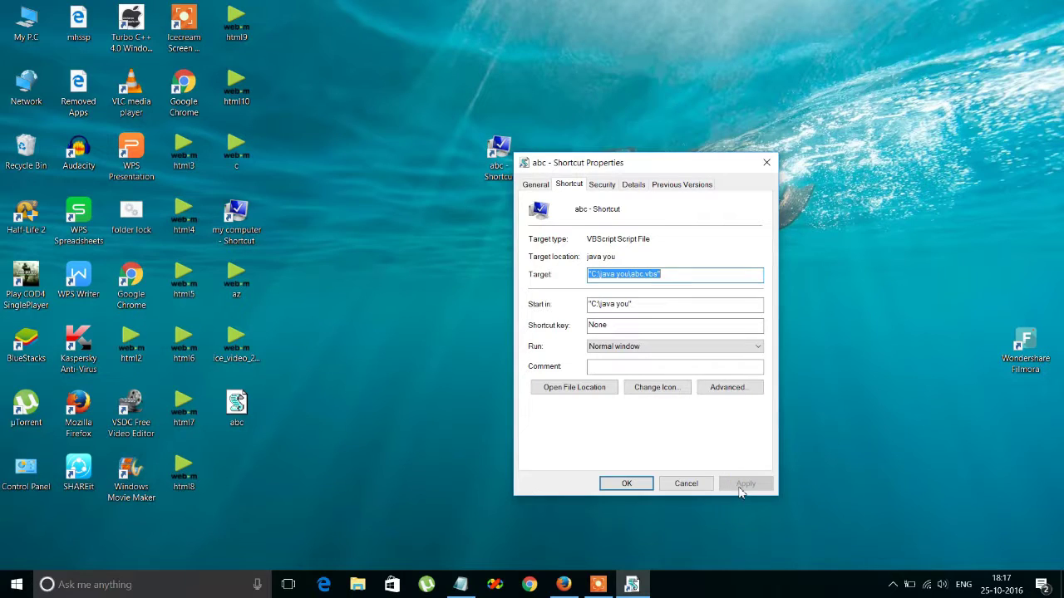
pyautogui.click(766, 162)
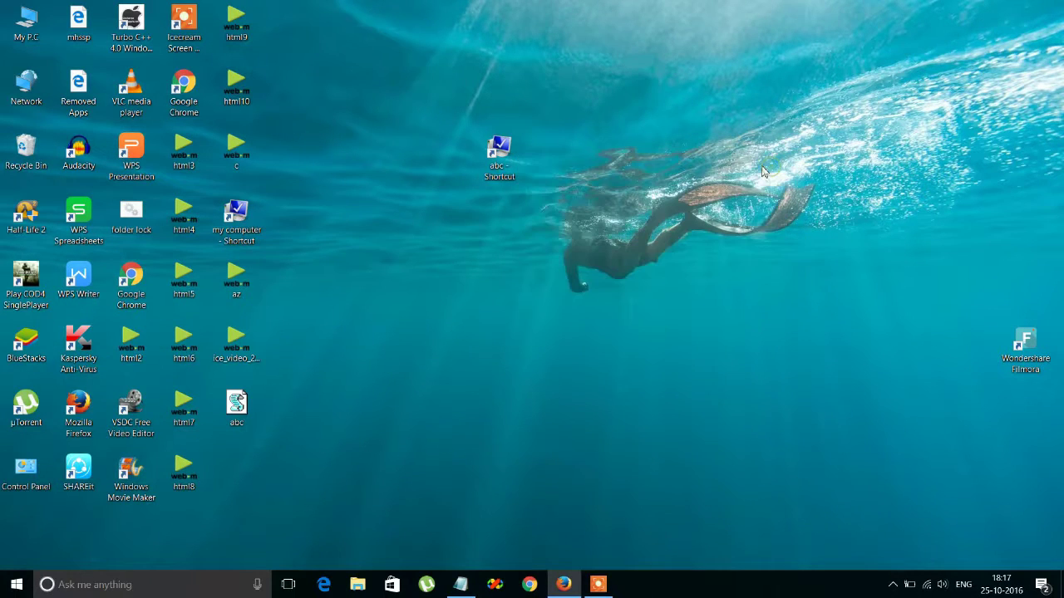
pyautogui.doubleClick(510, 162)
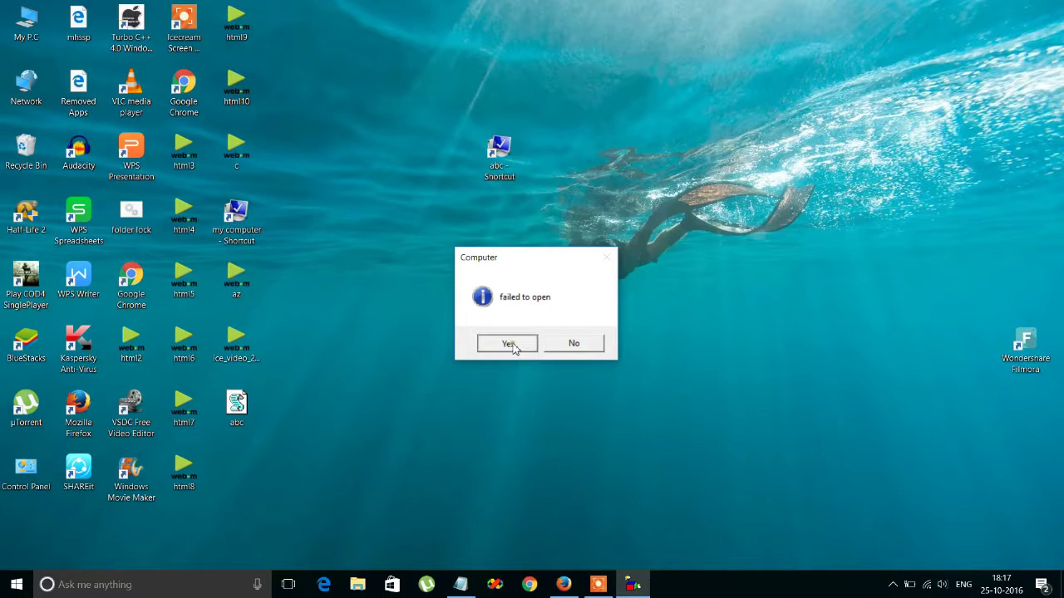
pyautogui.click(511, 346)
pyautogui.click(504, 346)
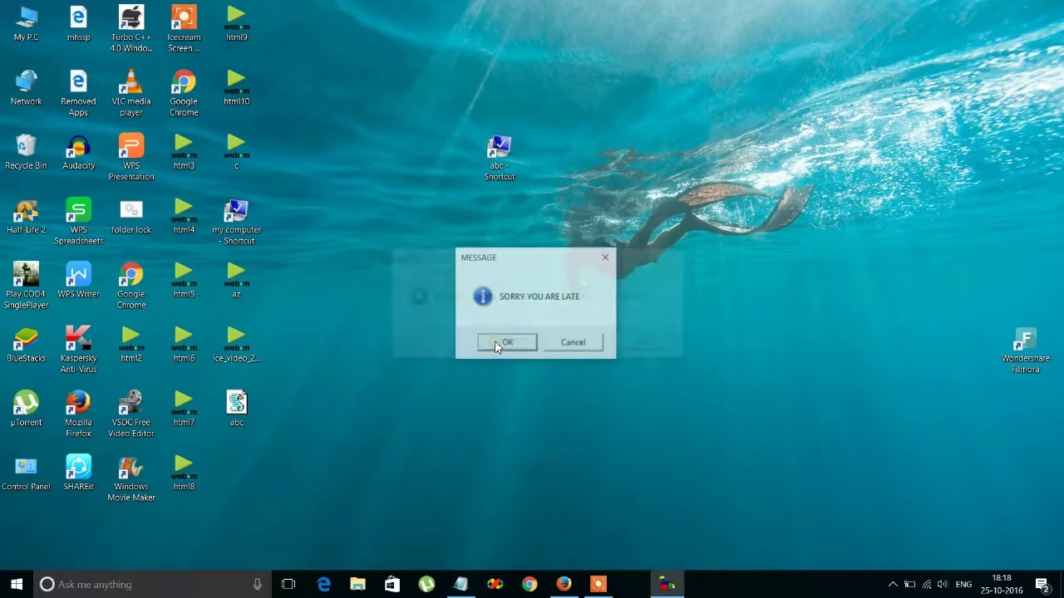
pyautogui.click(497, 347)
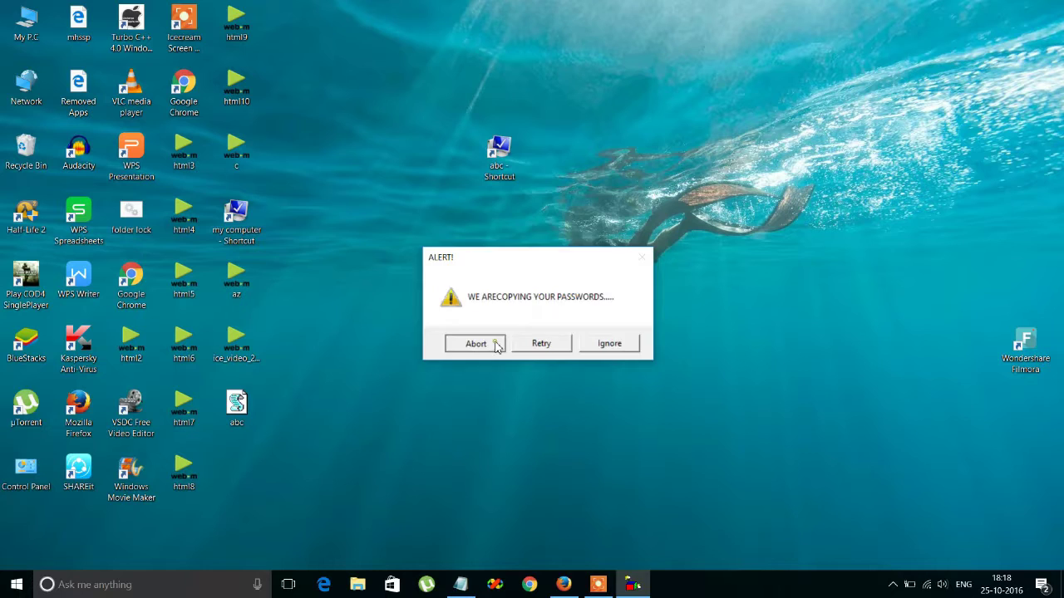
pyautogui.click(497, 347)
pyautogui.click(504, 346)
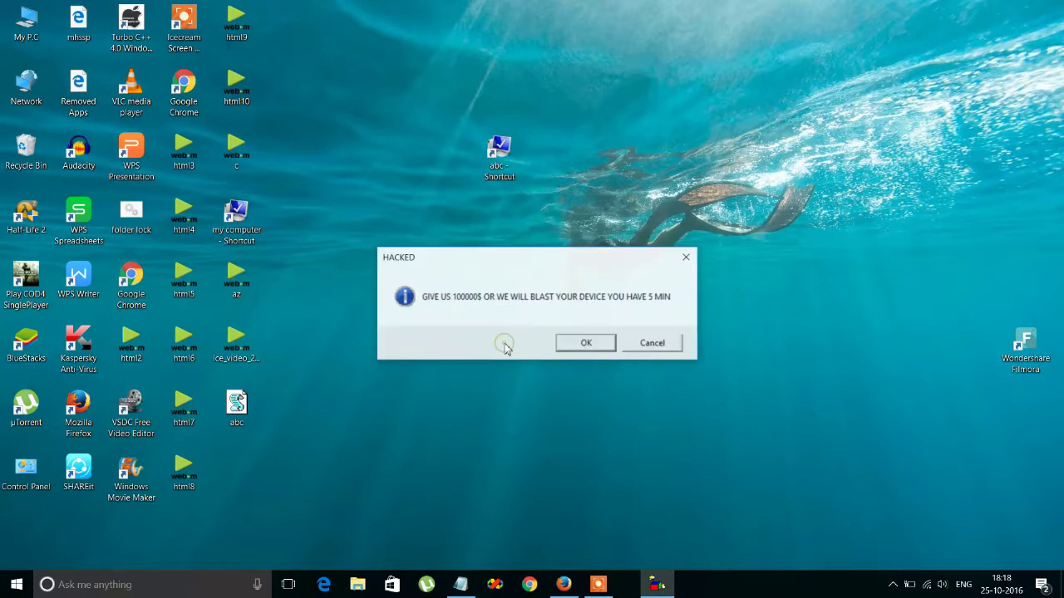
pyautogui.click(584, 343)
pyautogui.click(563, 344)
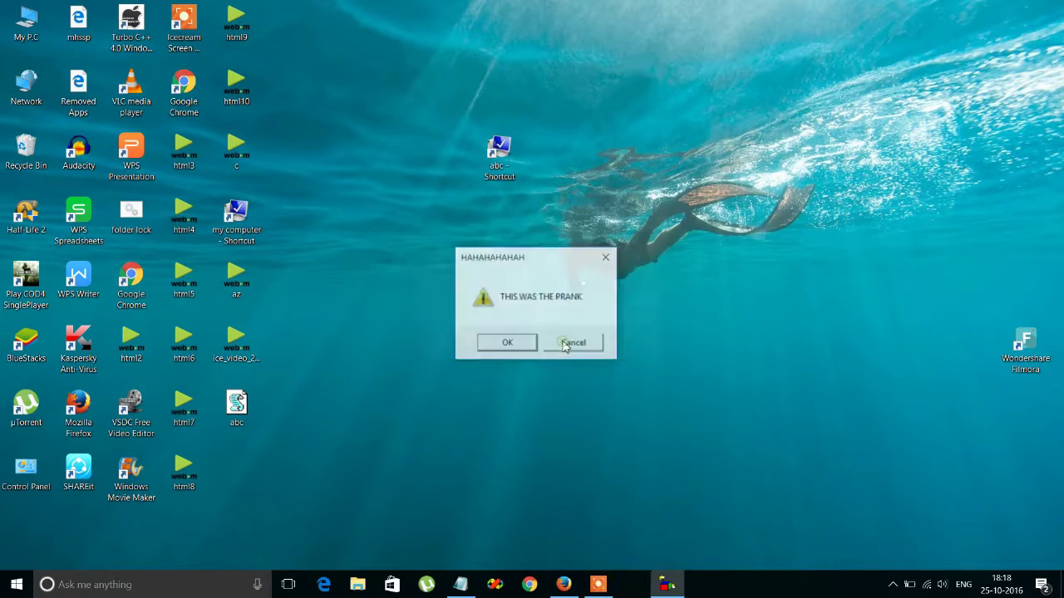
pyautogui.click(526, 343)
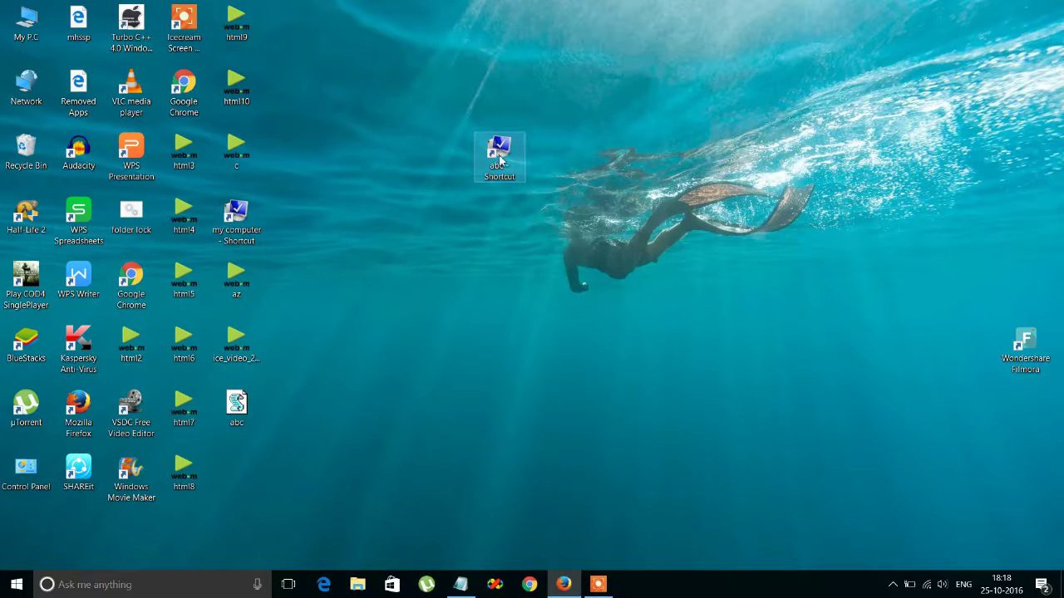